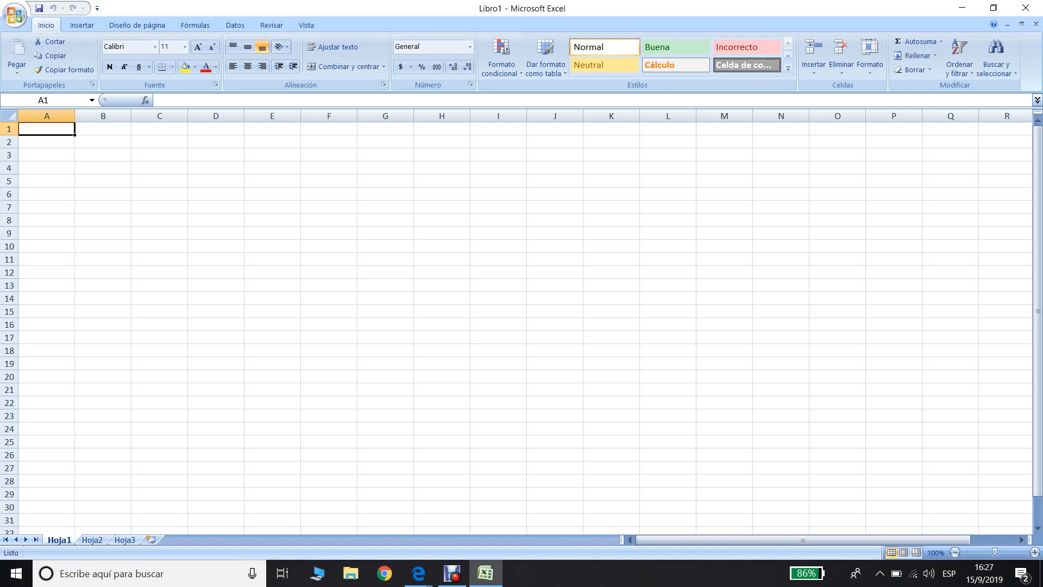
- Enter the value 2 in cells A1 and A2
text(2)
key(Return)
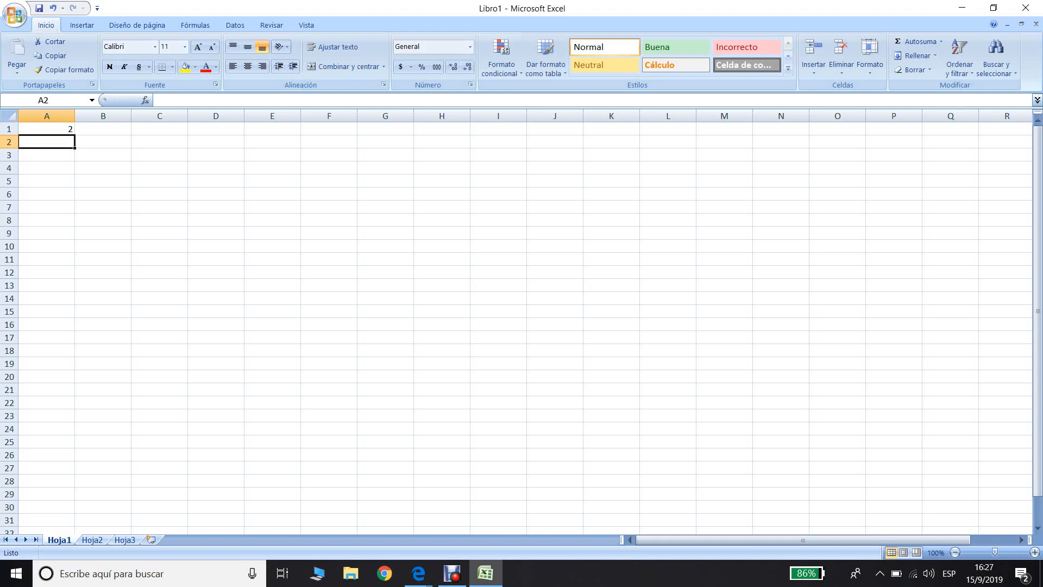
text(2)
key(Return)
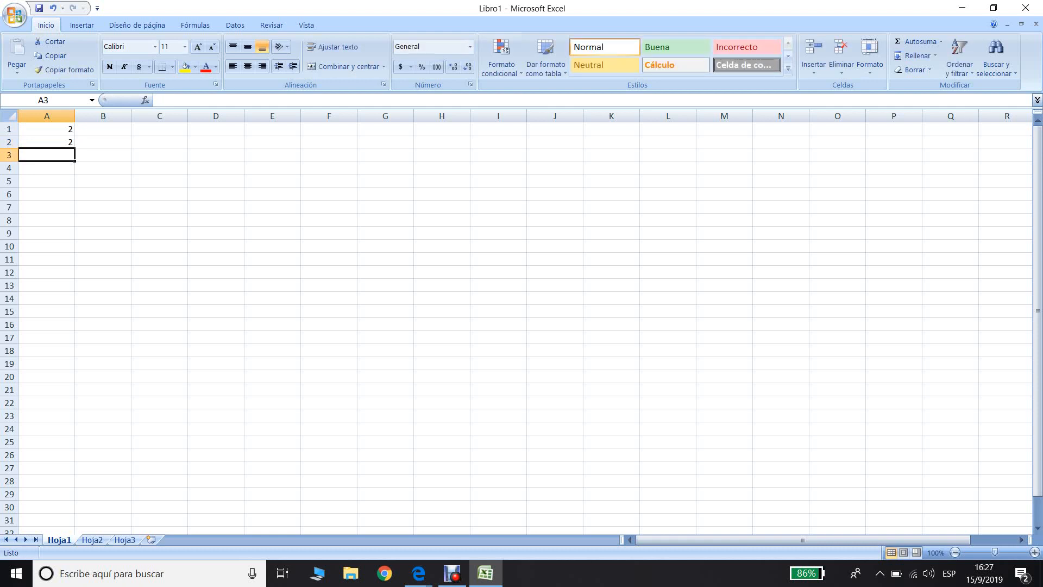
- Copy the value 2 from A1 down through A20 with the fill handle
drag(46, 130, 46, 377)
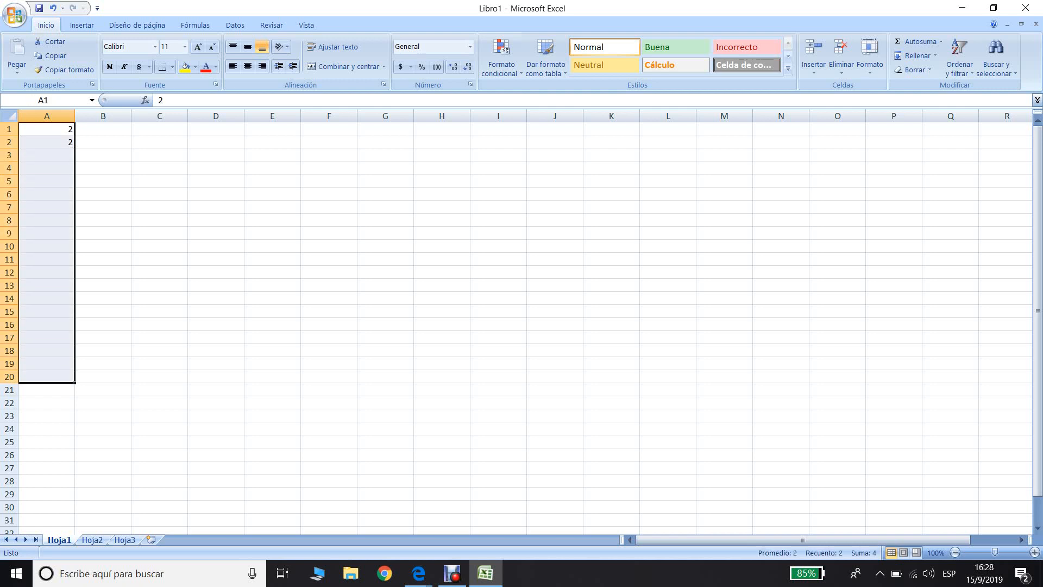
click(47, 155)
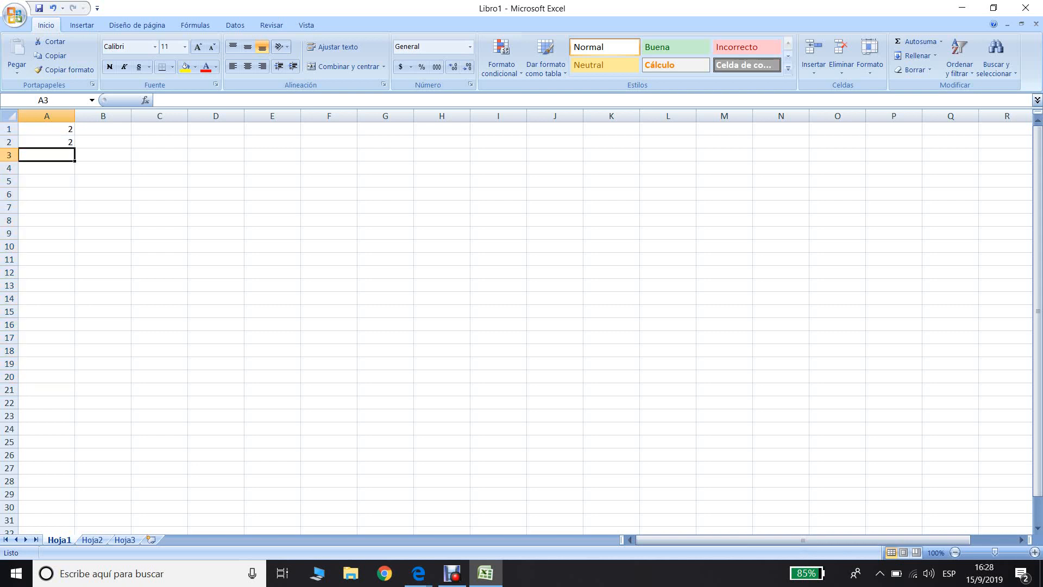
click(47, 130)
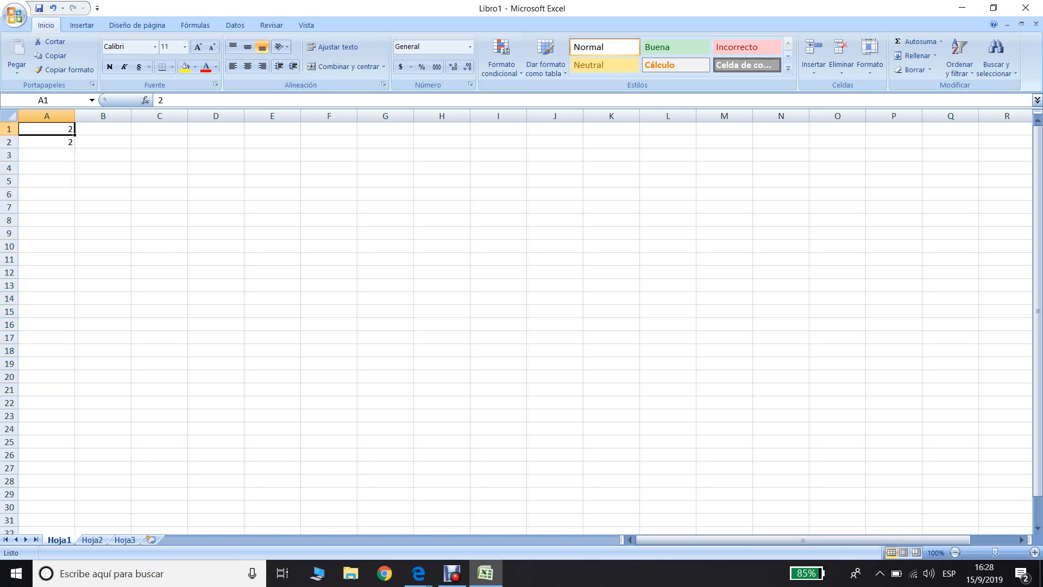
drag(74, 135, 75, 384)
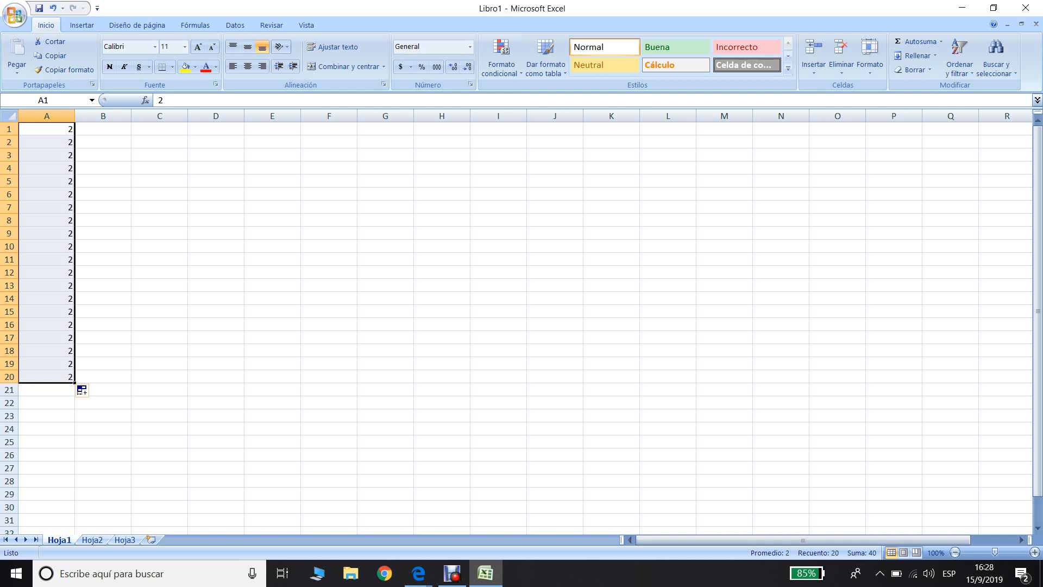
click(103, 142)
click(47, 129)
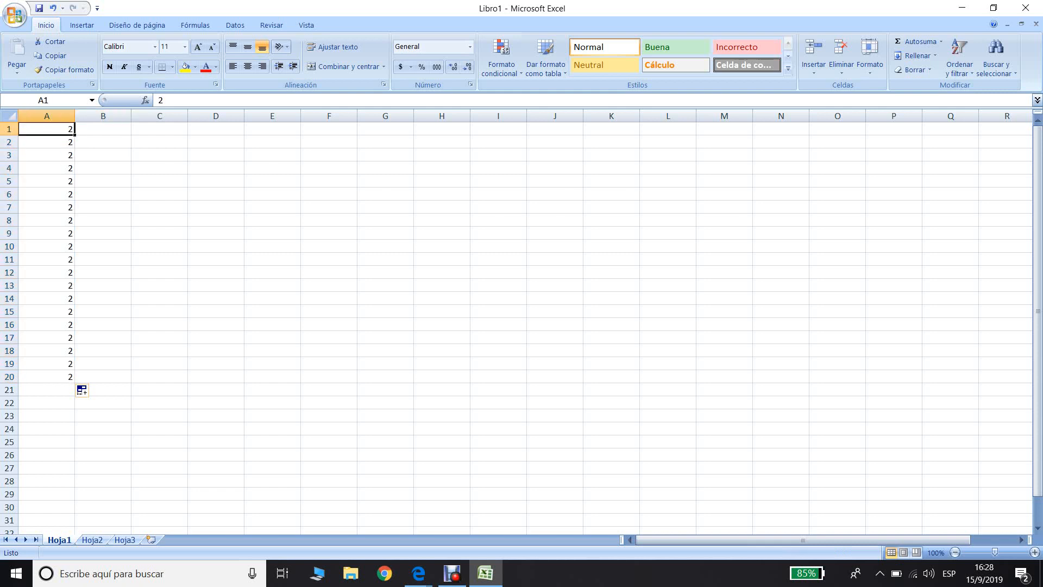
drag(76, 130, 79, 380)
click(46, 142)
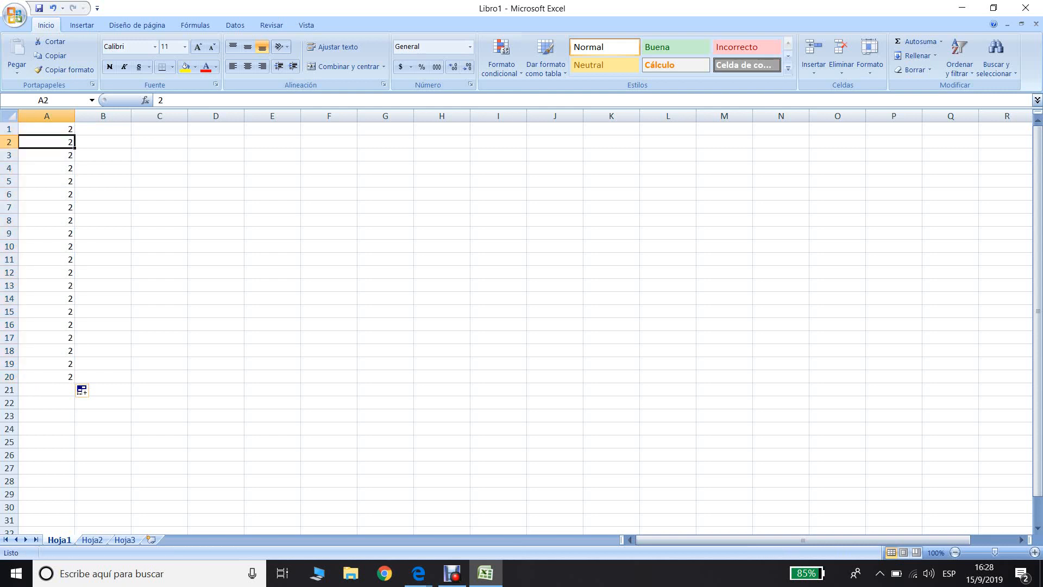
- Change cell A1 to 3 and copy it down through A20 with the fill handle
click(47, 129)
text(3)
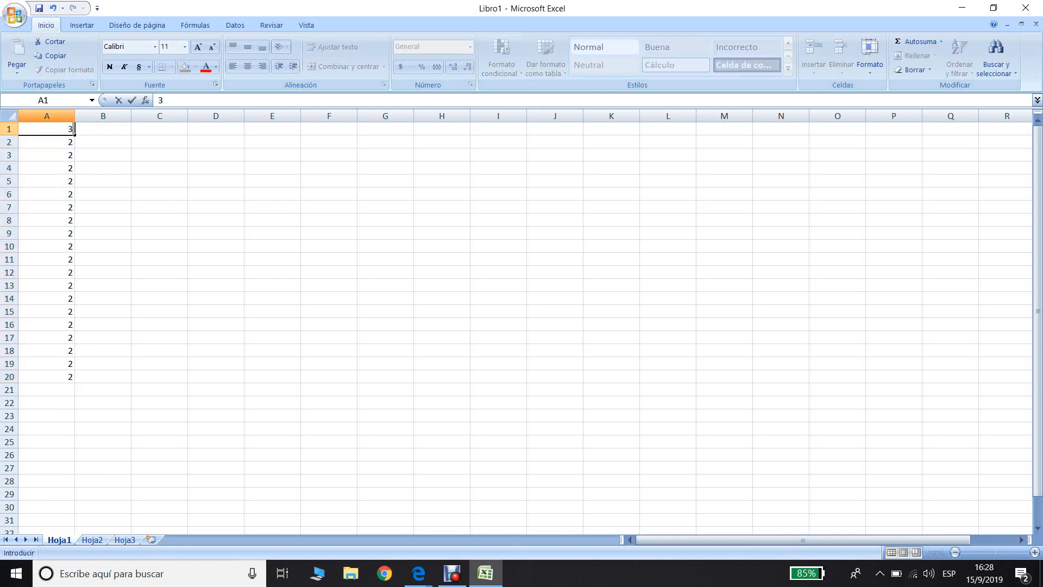
key(Return)
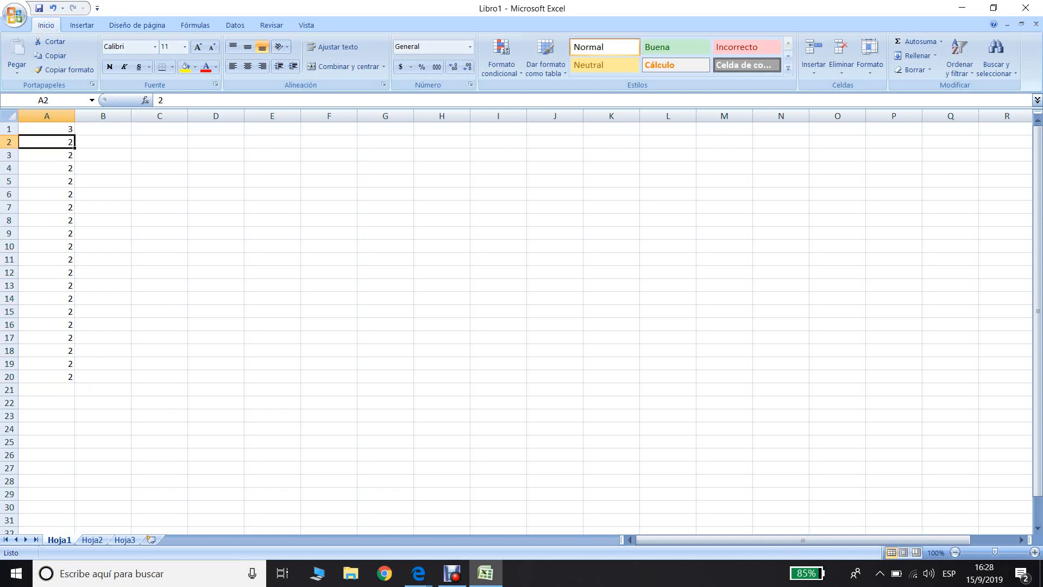
click(47, 130)
drag(75, 134, 82, 389)
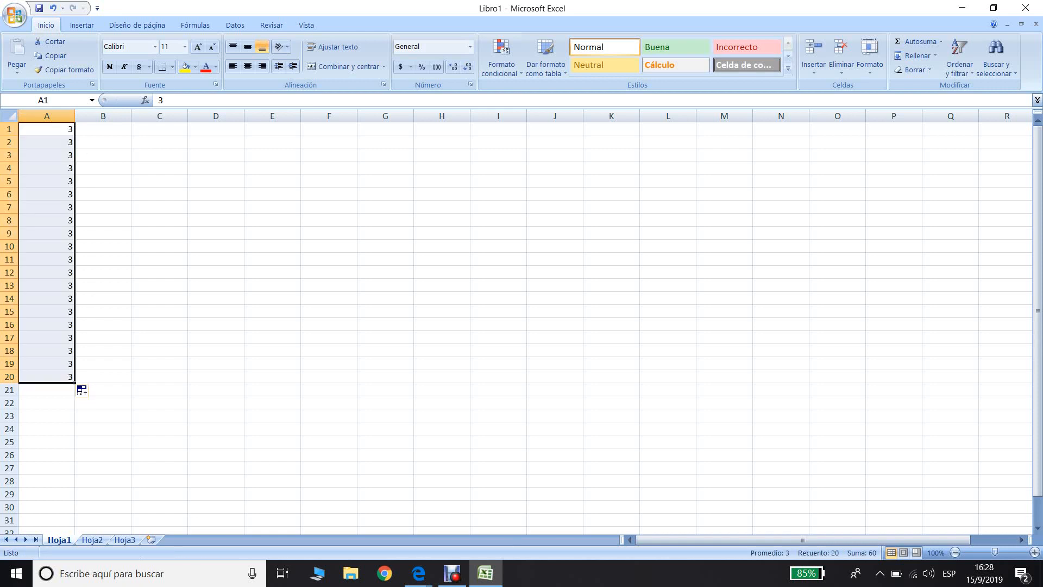
click(103, 155)
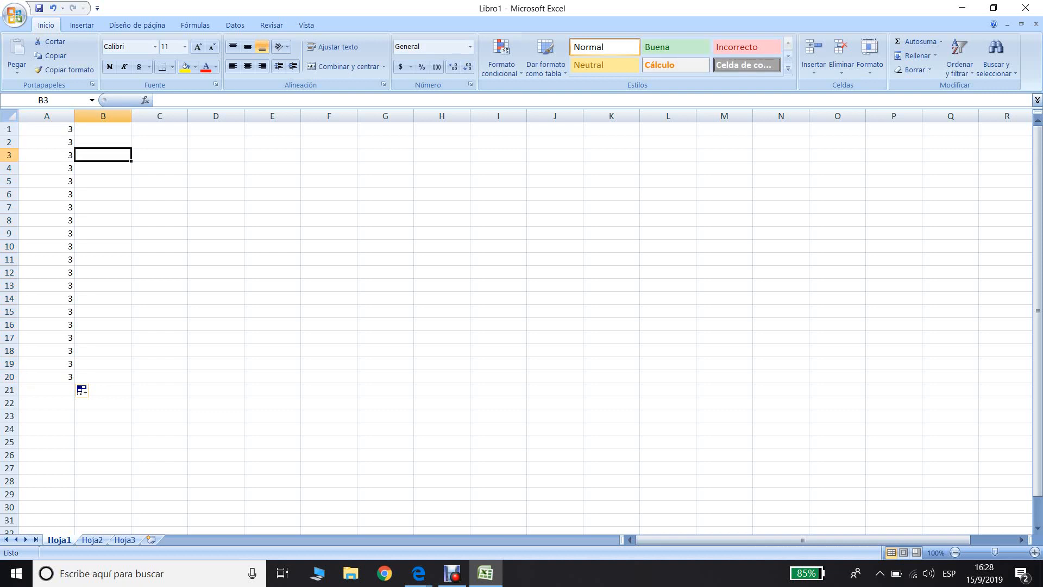
- Enter the value 5 in cell C1
click(160, 129)
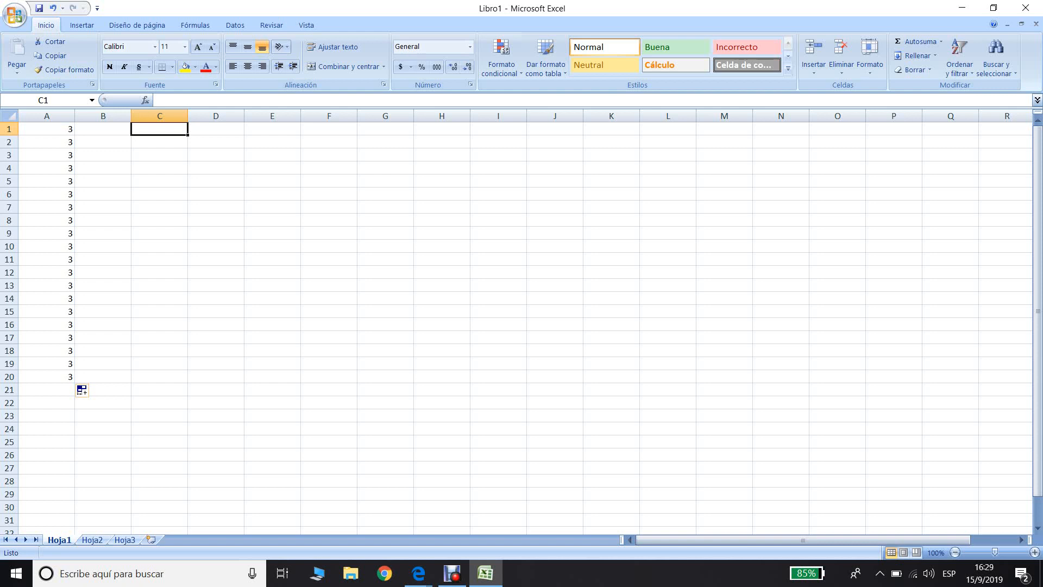
text(5)
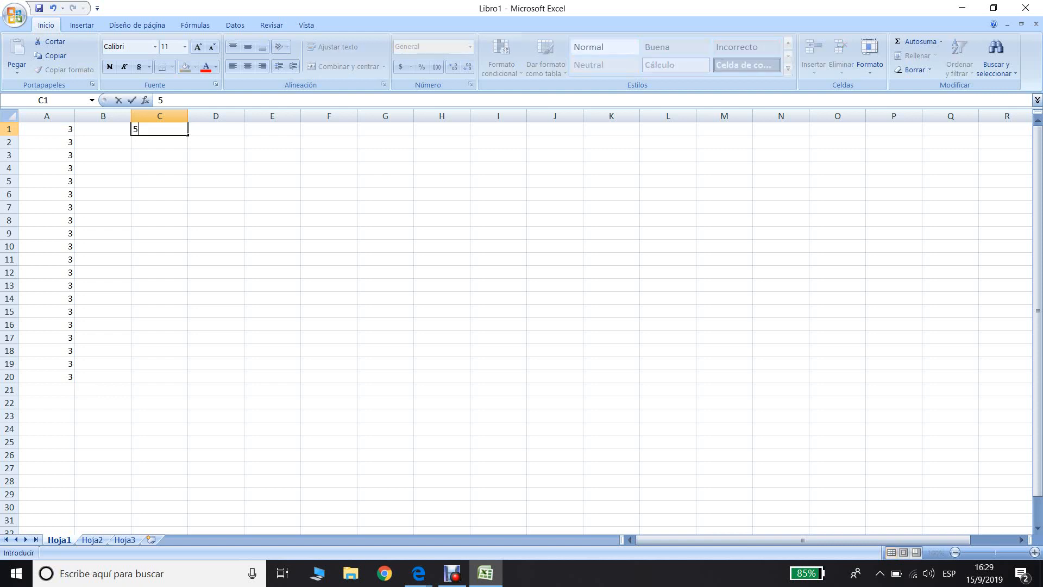
key(Return)
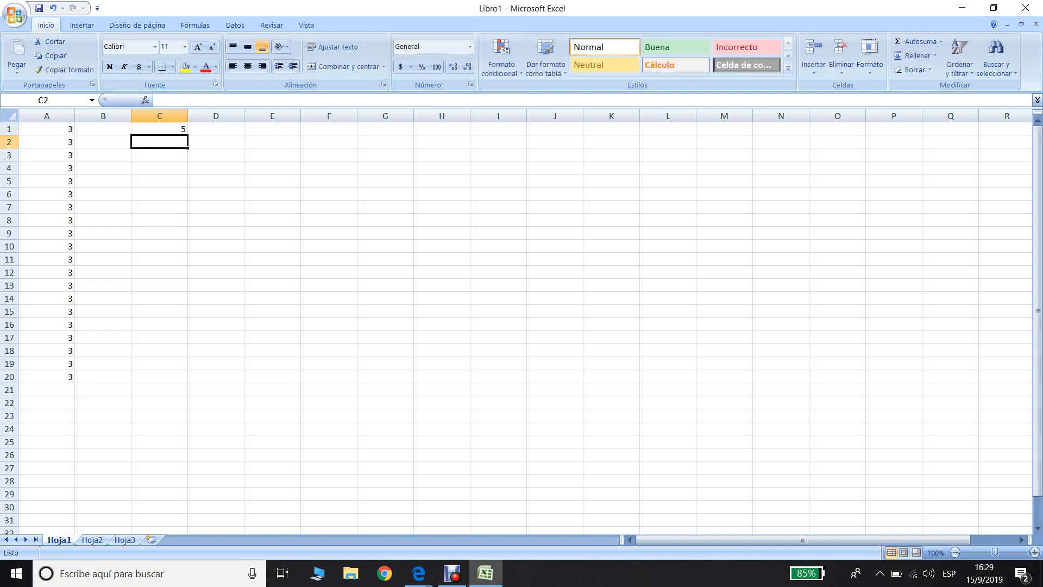
- Fill the range C1:C20 downward with the value from C1 using the Fill command
drag(160, 129, 160, 377)
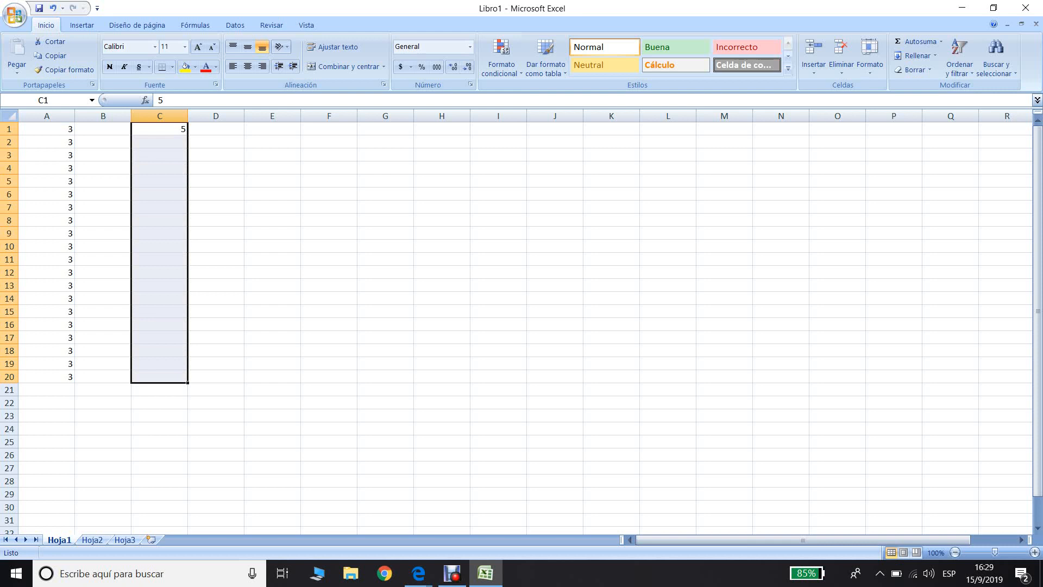
click(161, 129)
double_click(160, 129)
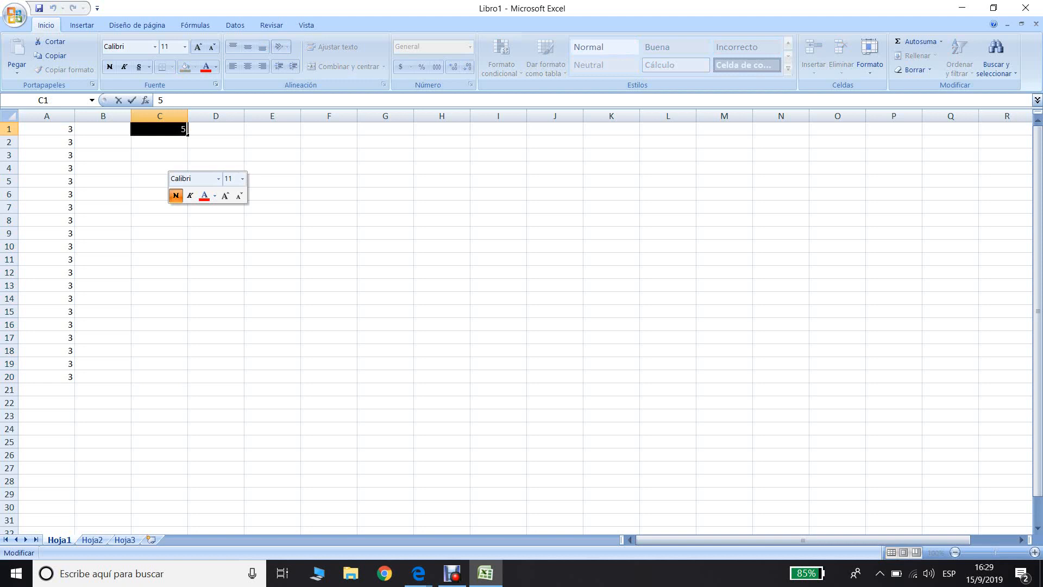
click(160, 155)
drag(160, 129, 160, 376)
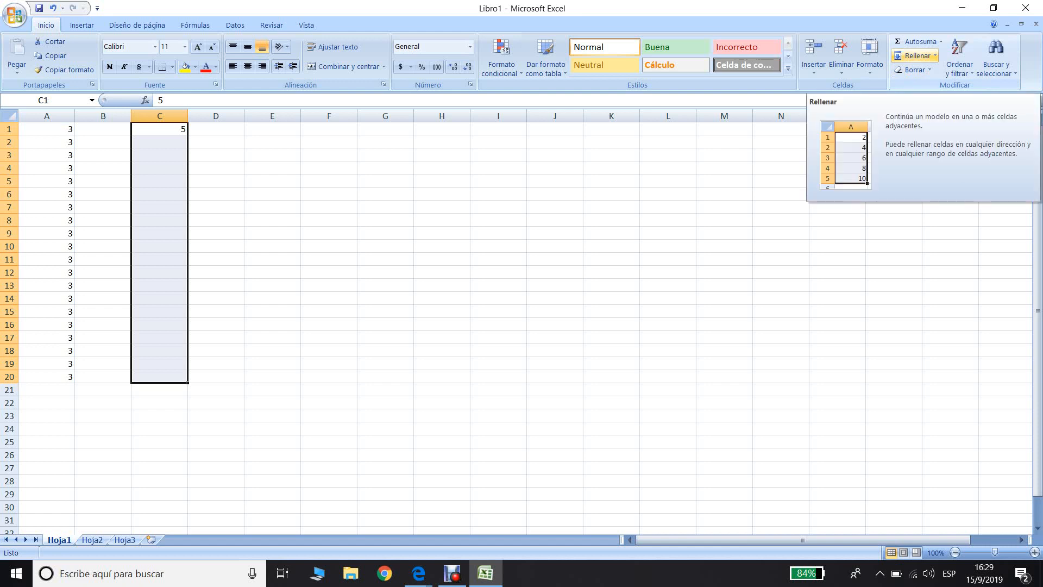
click(918, 55)
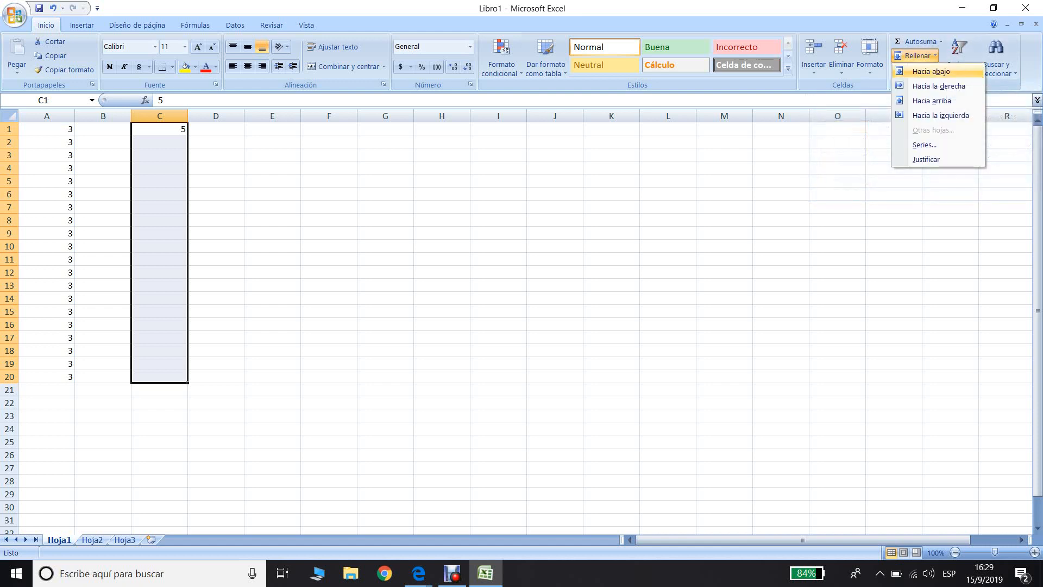
key(Down)
key(Down)
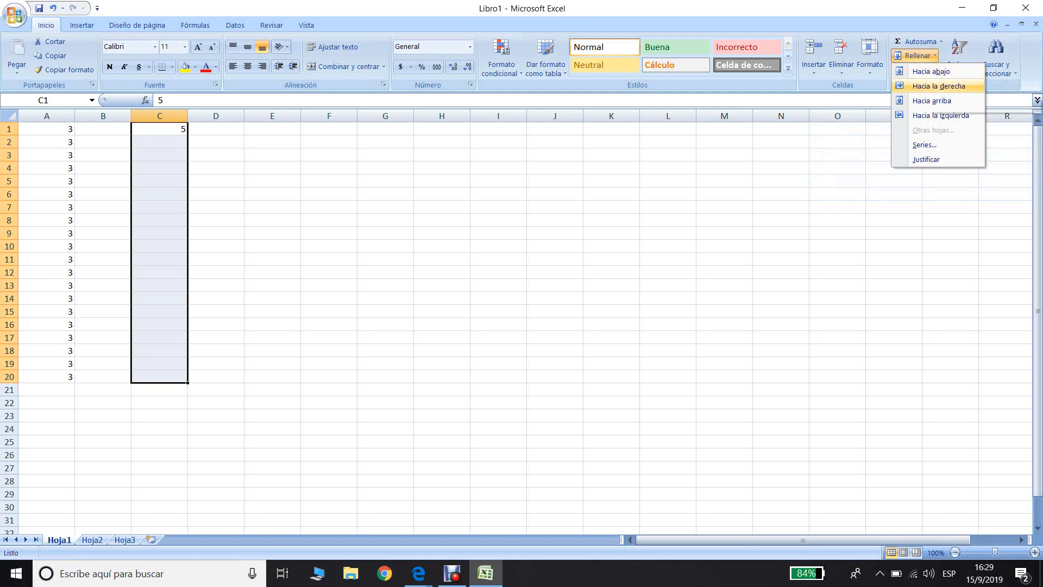
key(Down)
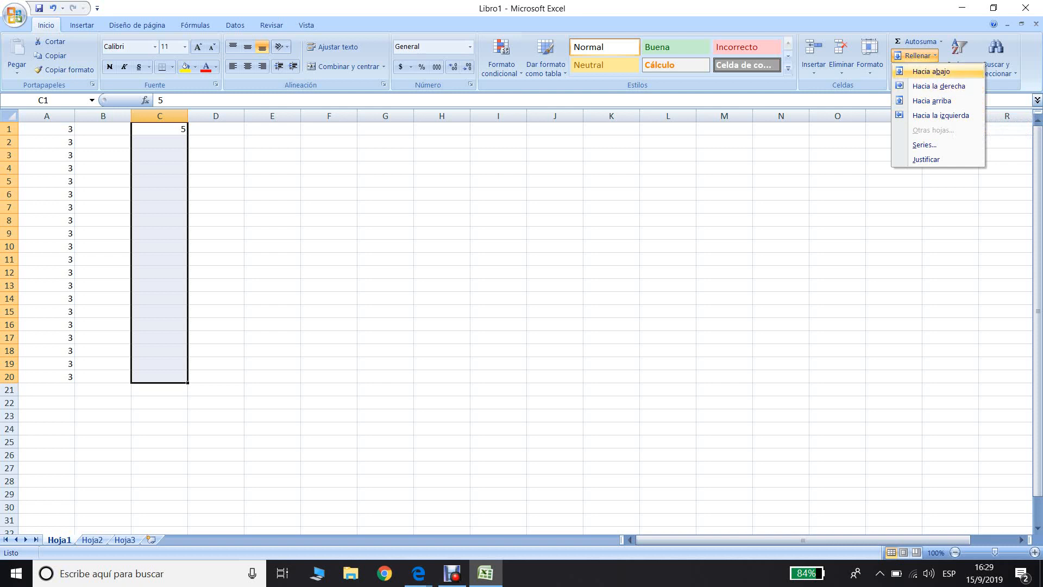
click(931, 71)
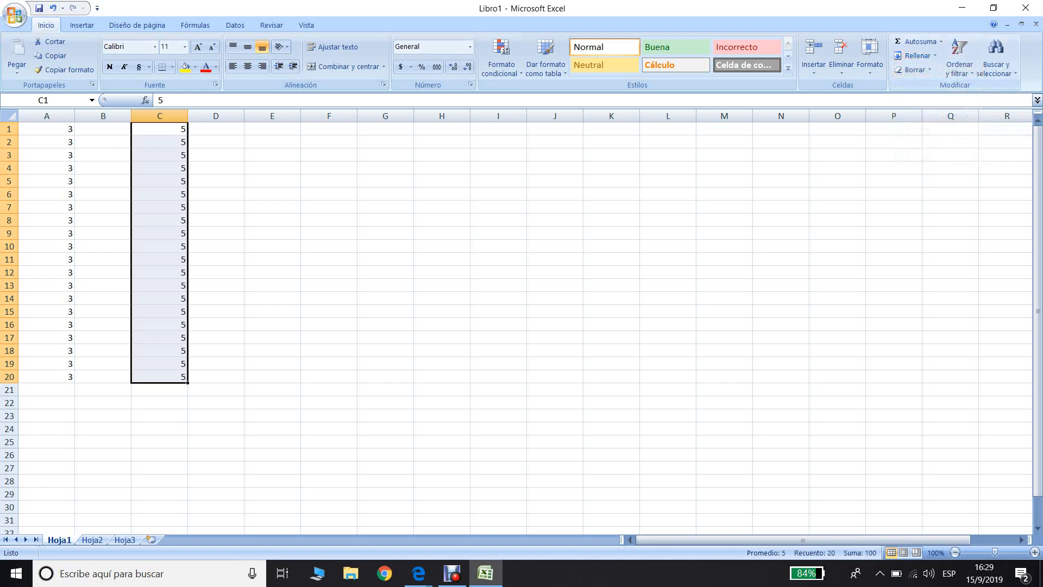
click(216, 376)
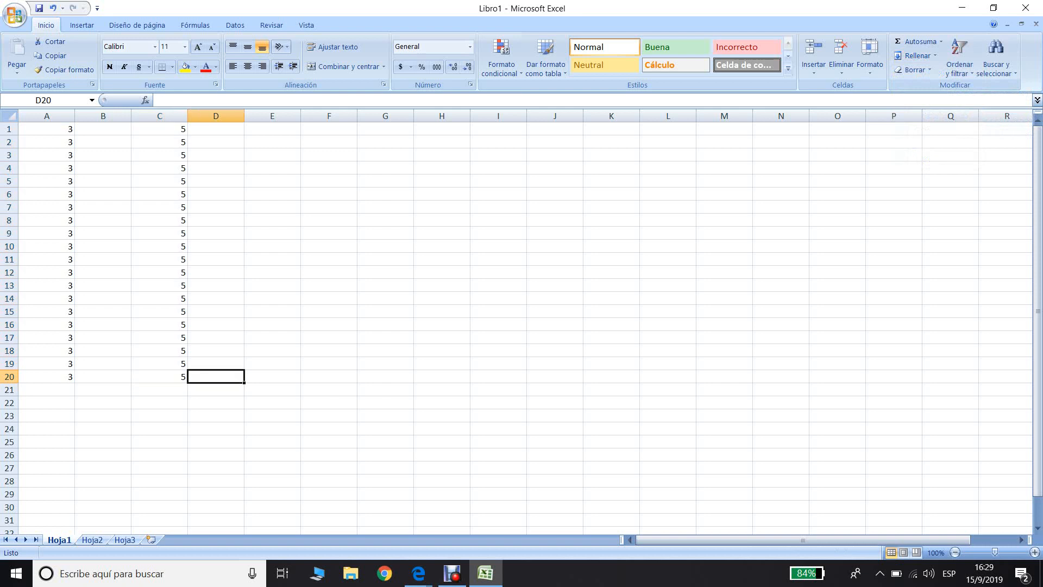
drag(159, 129, 160, 376)
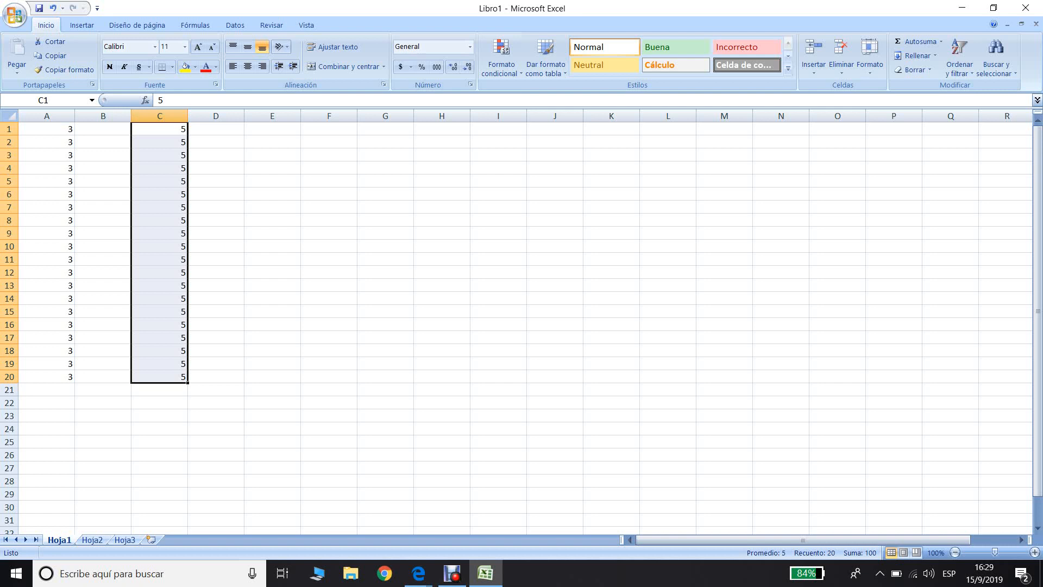
- Enter the values 1, 2 and 3 in cells E1 to E3
click(272, 130)
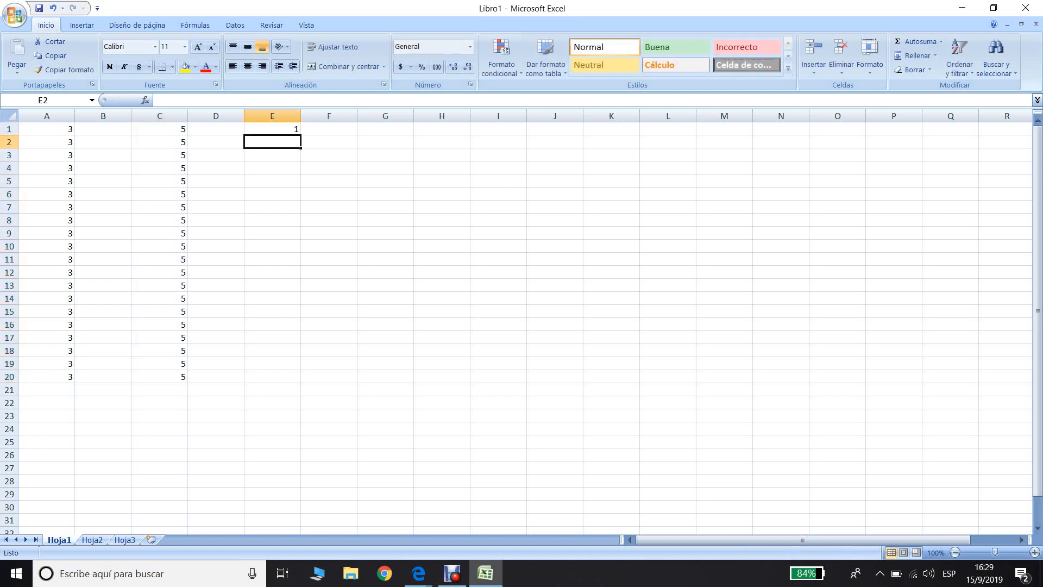
text(1)
key(Return)
text(2)
key(Return)
text(3)
key(Return)
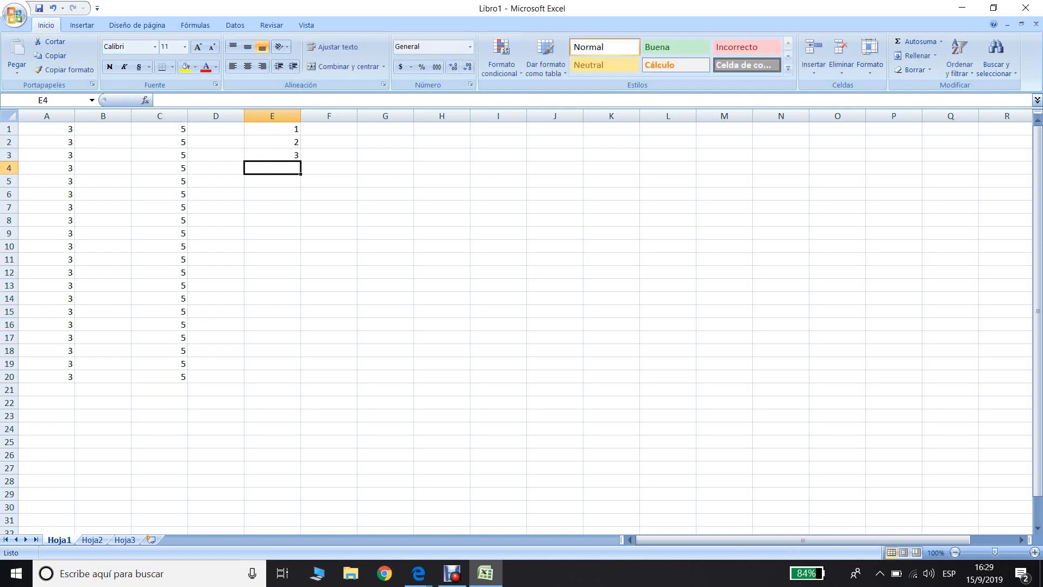
- Fill the range E1:E20 downward from E1 using the Fill command
drag(272, 129, 272, 376)
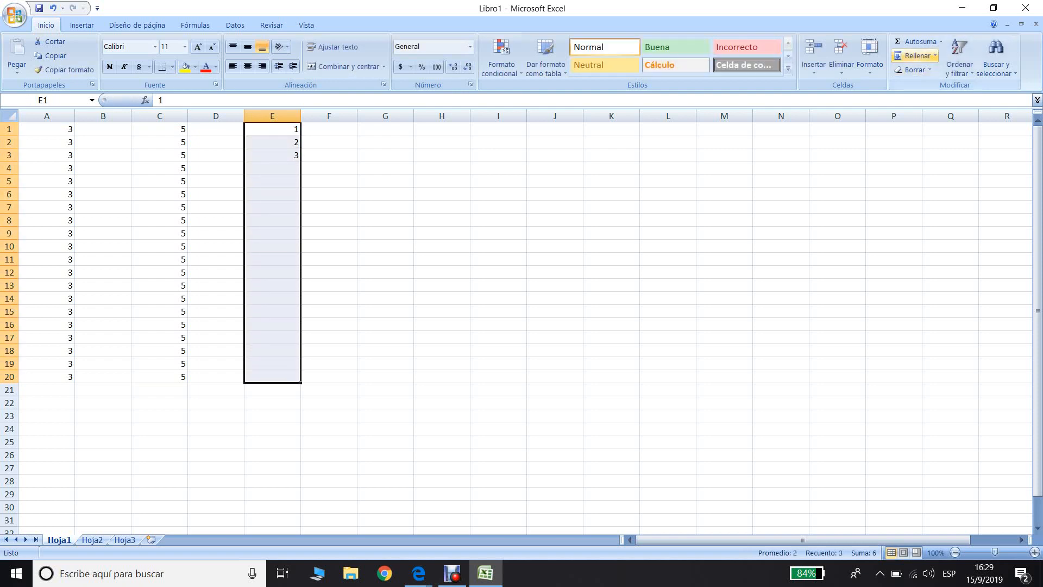
click(917, 55)
click(919, 69)
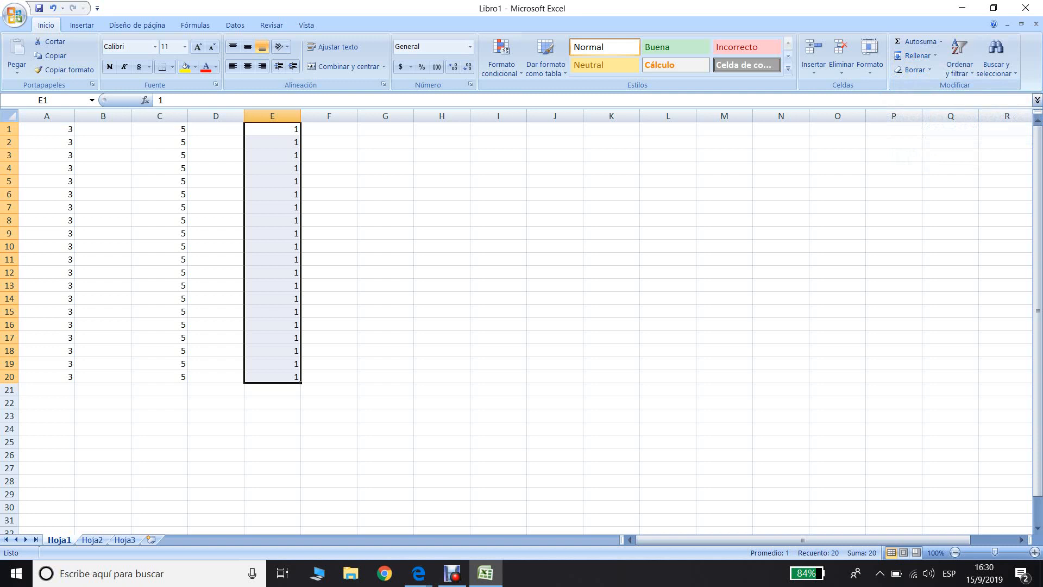
- Enter the values 1, 2 and 3 in cells F1 to F3
key(Right)
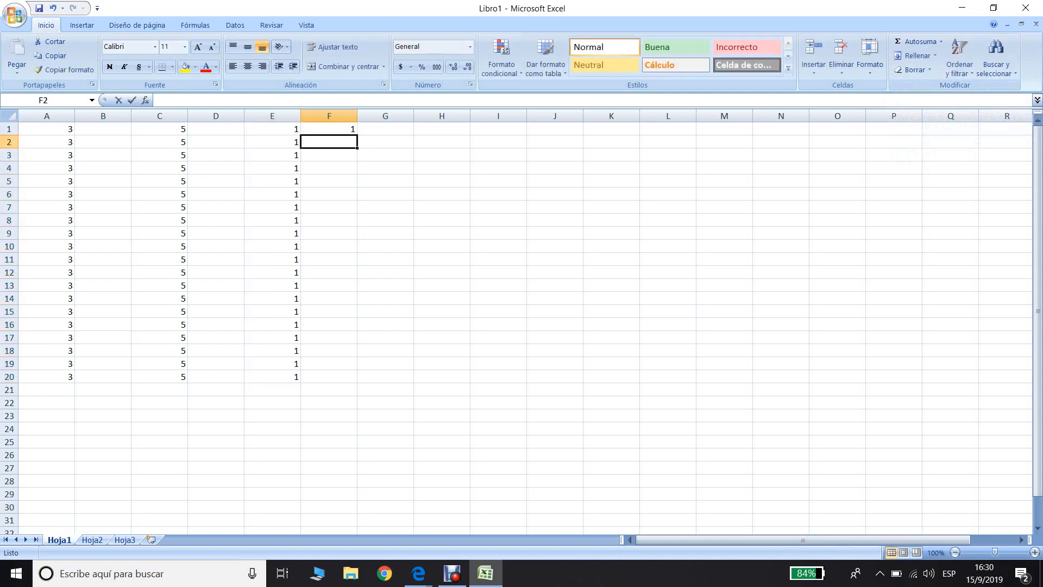
text(1)
key(Return)
text(2)
key(Return)
text(3)
key(Return)
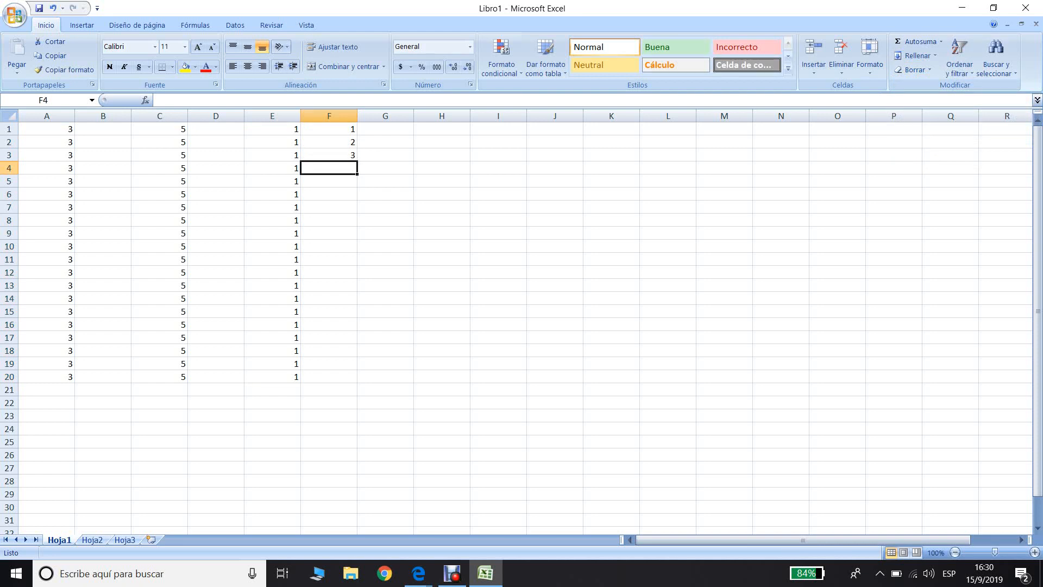
- Fill the range F1:F20 downward from F1 using the Fill command
drag(329, 129, 329, 377)
click(917, 55)
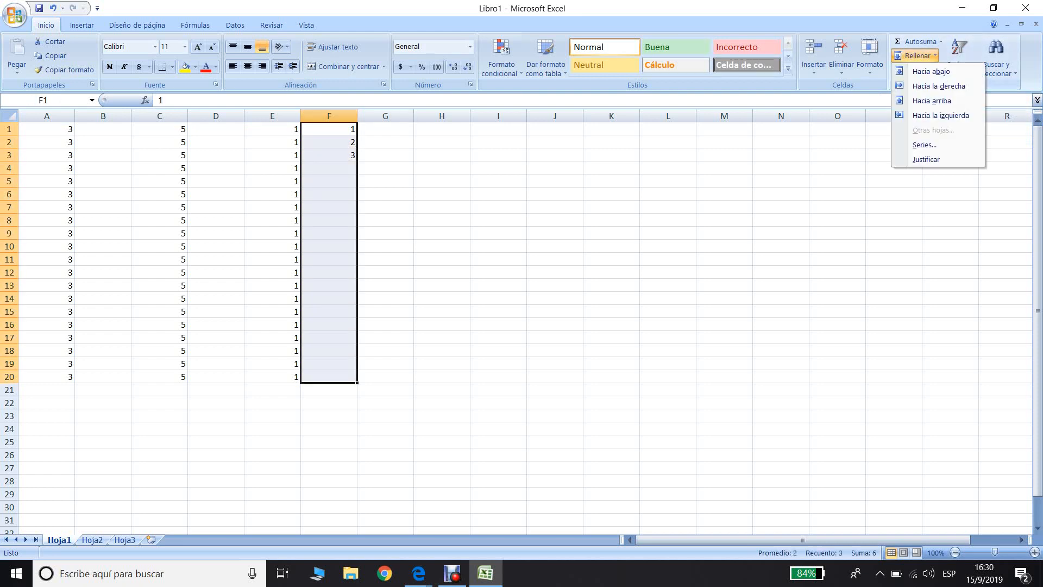
click(918, 70)
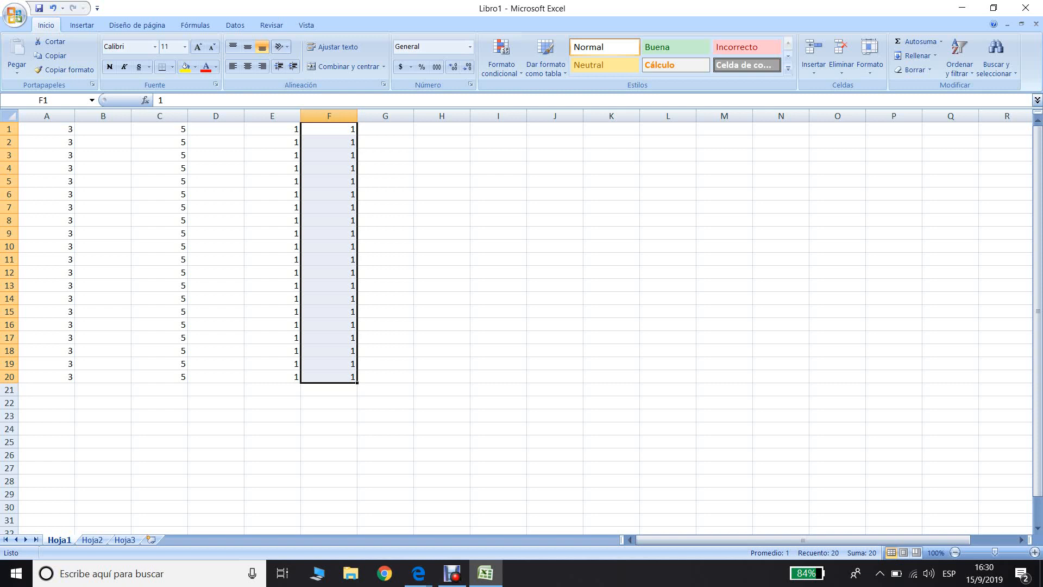
click(272, 130)
drag(273, 129, 272, 377)
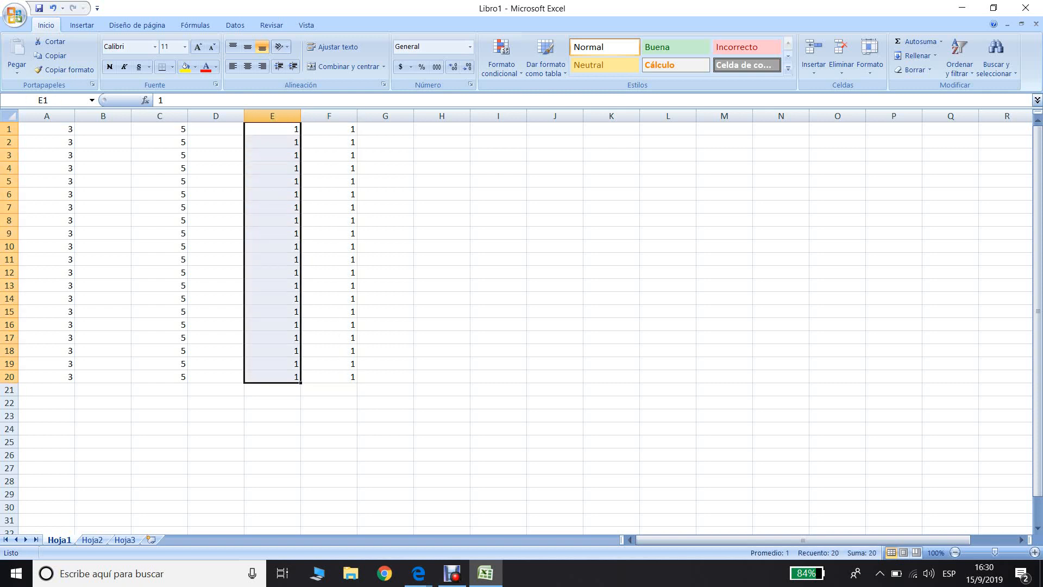
click(442, 130)
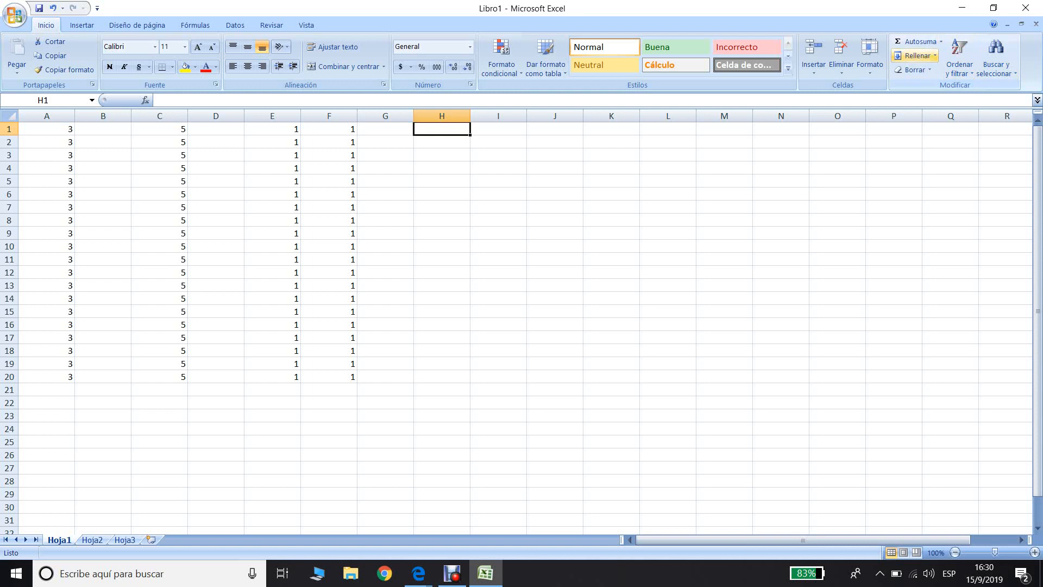
click(917, 56)
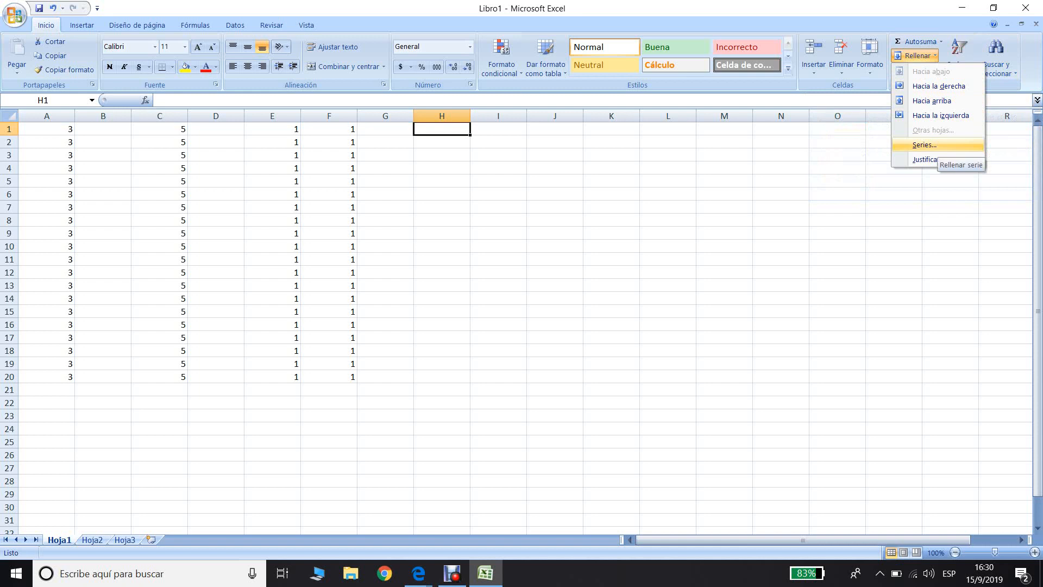
click(924, 145)
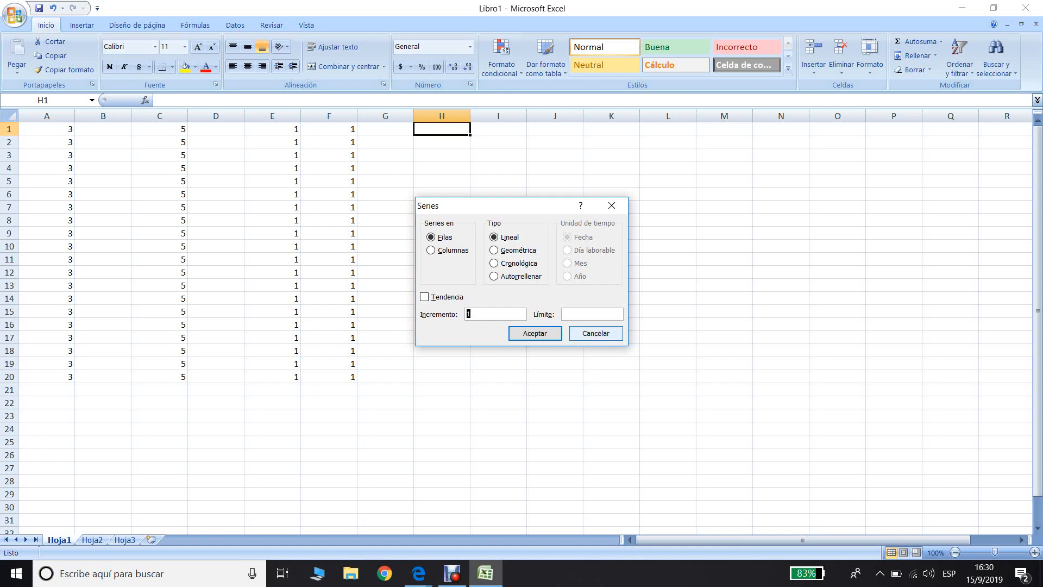
click(596, 333)
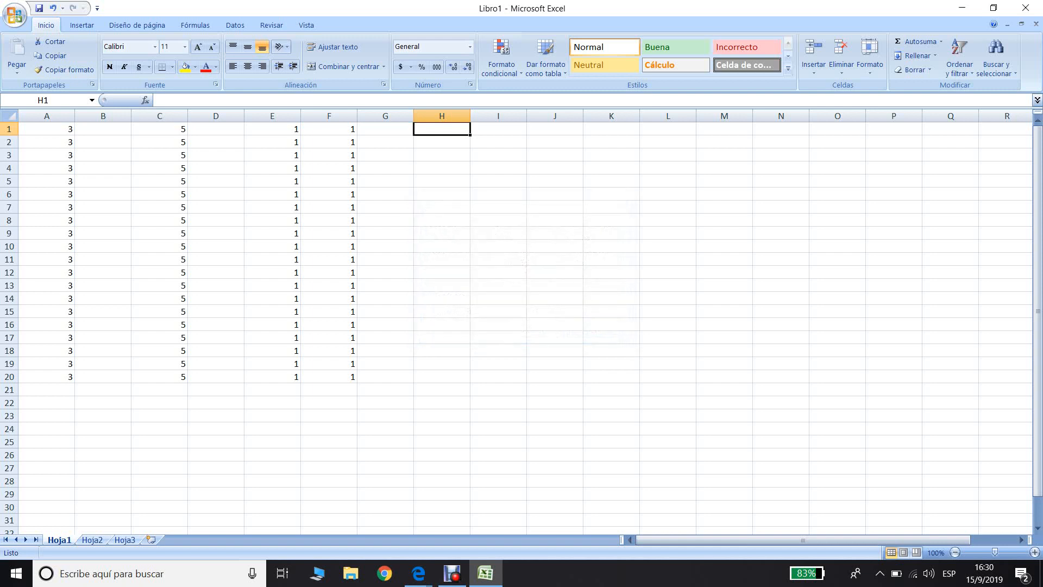
- Enter the values 1 and 2 in cells H1 and H2
text(1)
key(Return)
text(2)
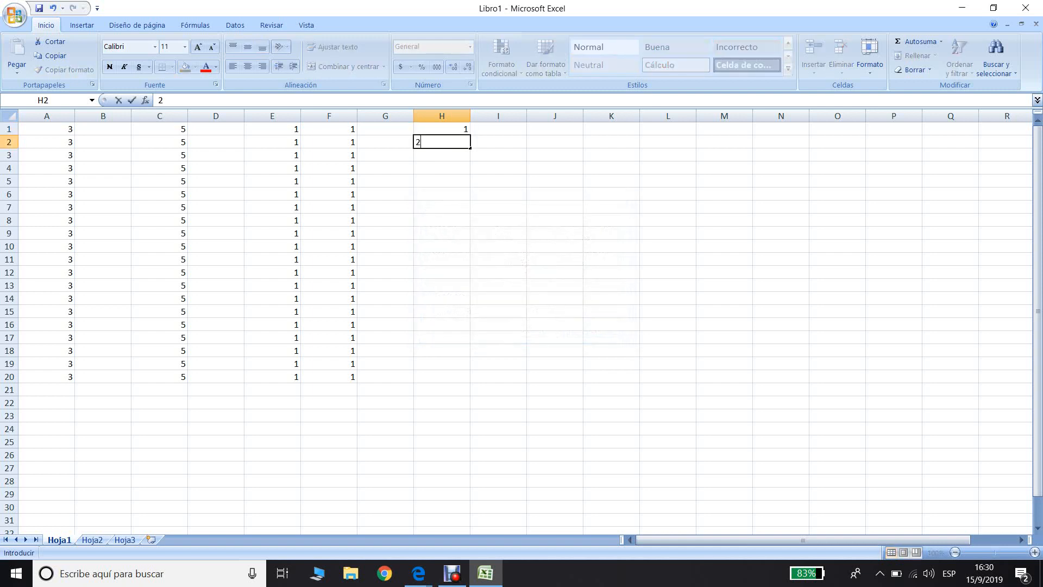
key(Return)
- Fill the range H1:H20 with a linear series in columns using an increment of 1
drag(442, 130, 442, 142)
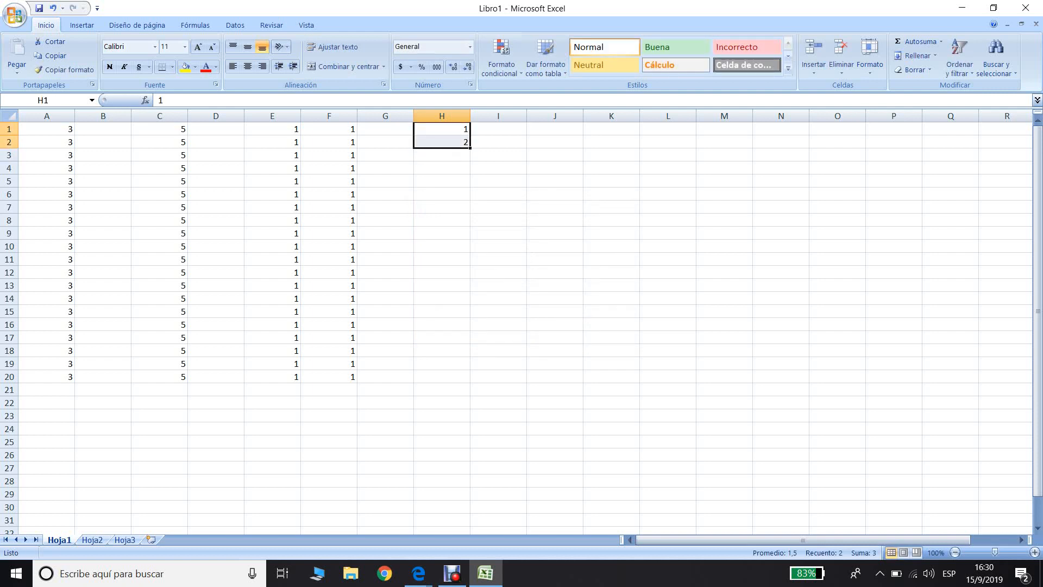
drag(442, 129, 442, 377)
click(917, 56)
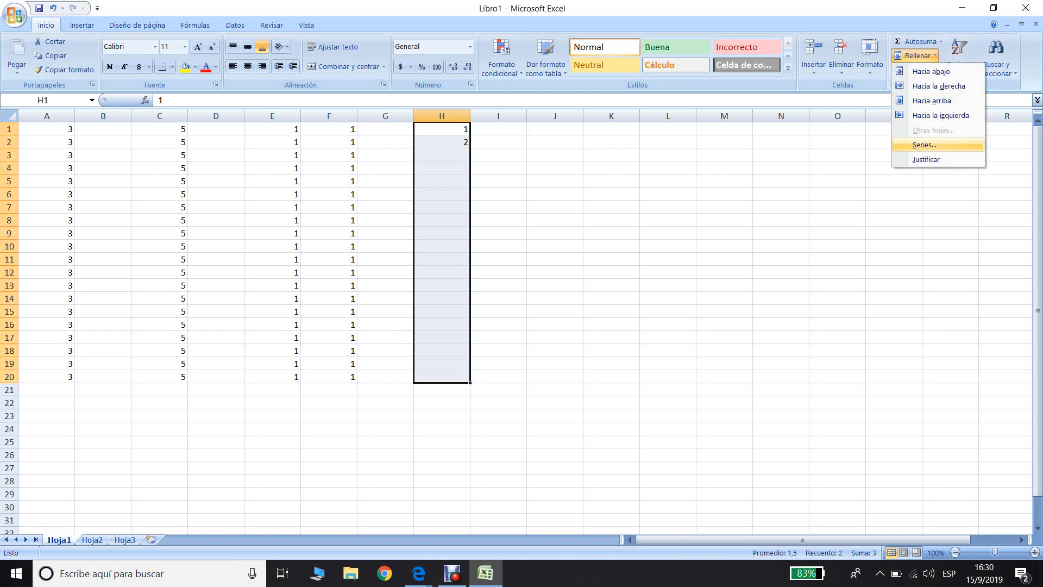
click(924, 145)
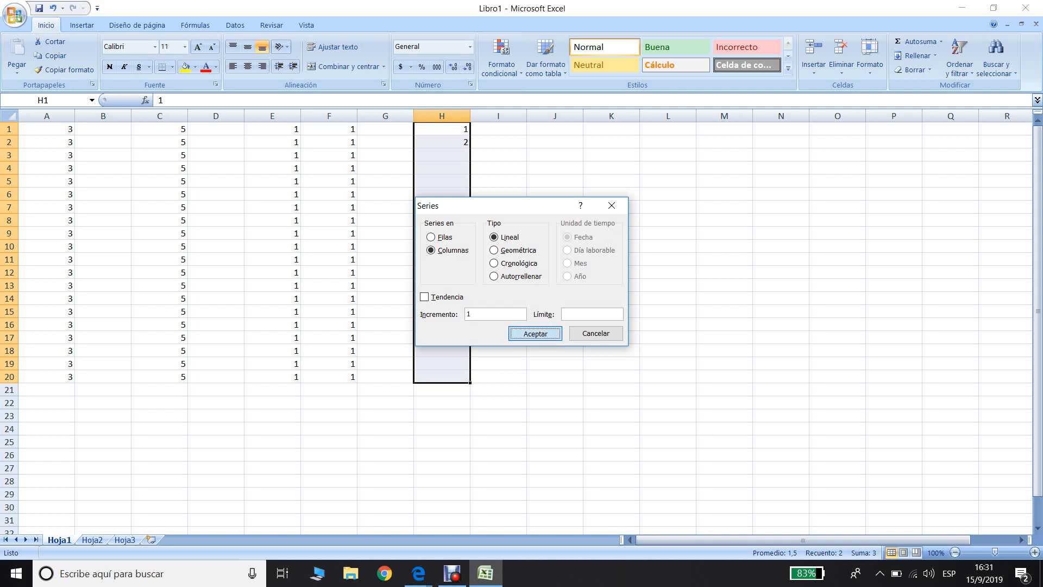
key(Return)
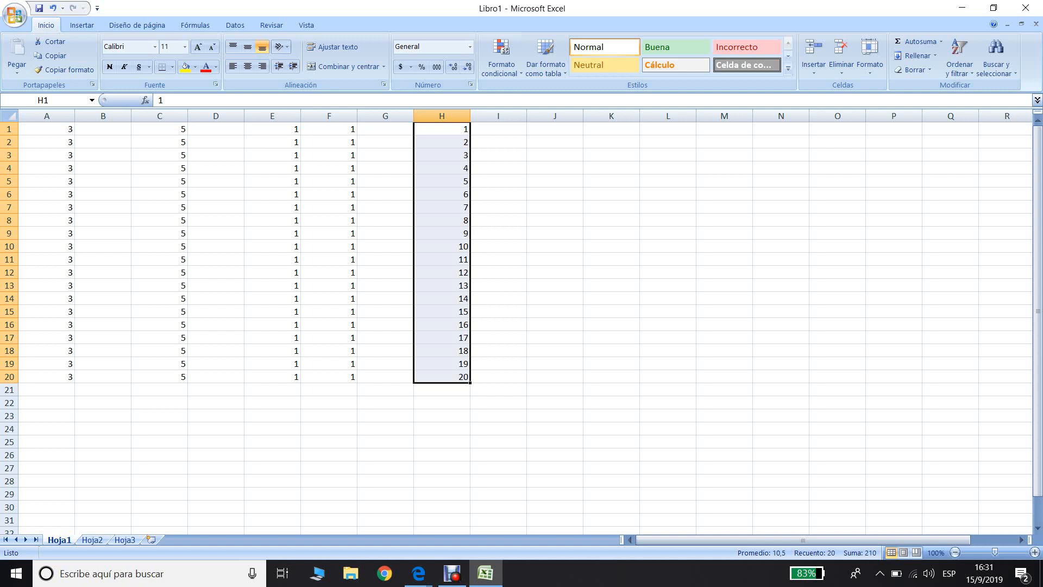
- Enter the values 1 and 2 in cells J1 and J2
click(554, 129)
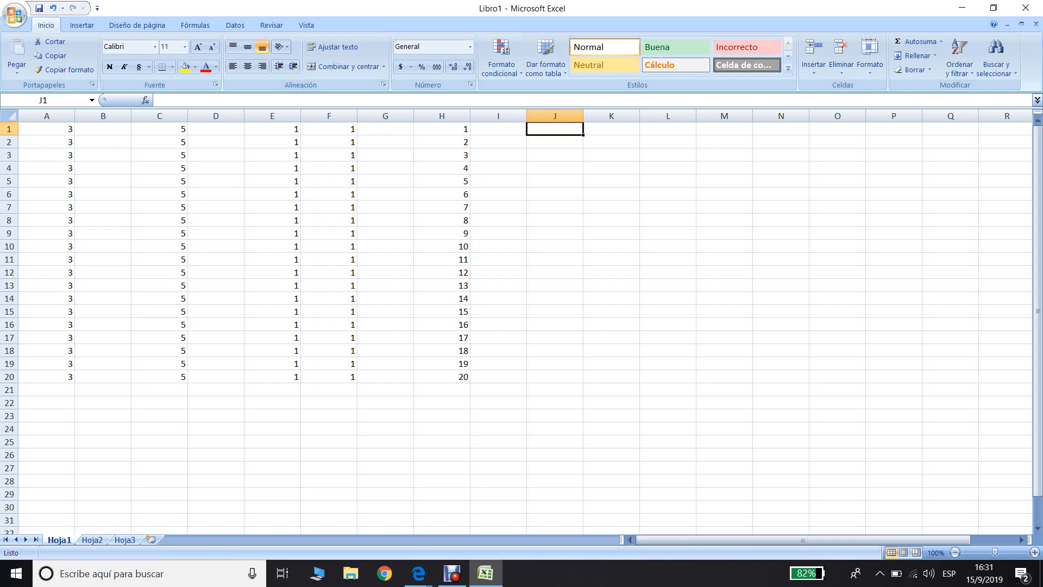
text(1)
key(Return)
text(2)
key(Return)
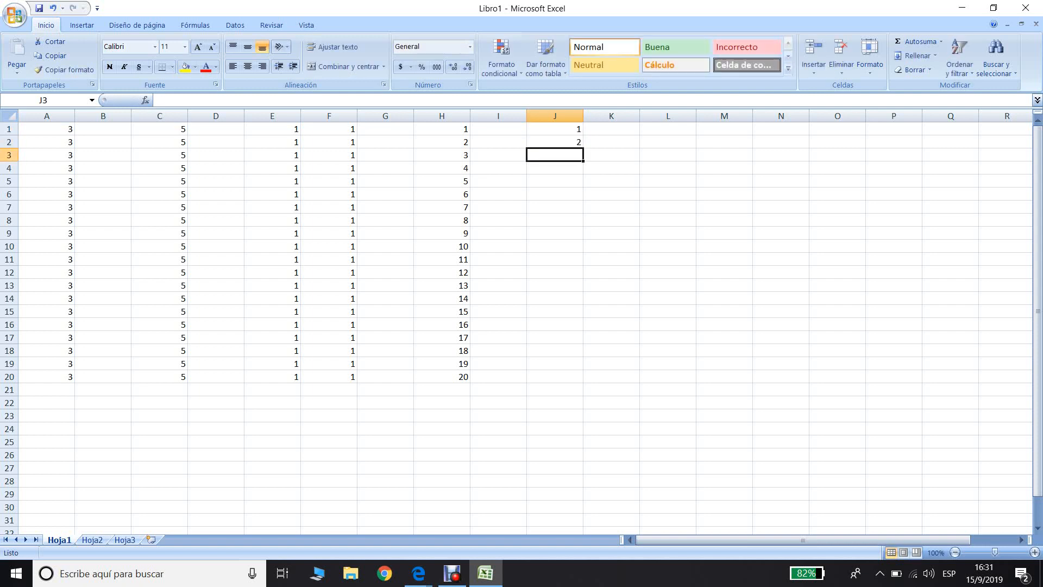
- Try to fill the range J1:J20 with a linear column series using an increment of -1, and undo it
drag(555, 128, 555, 377)
click(918, 55)
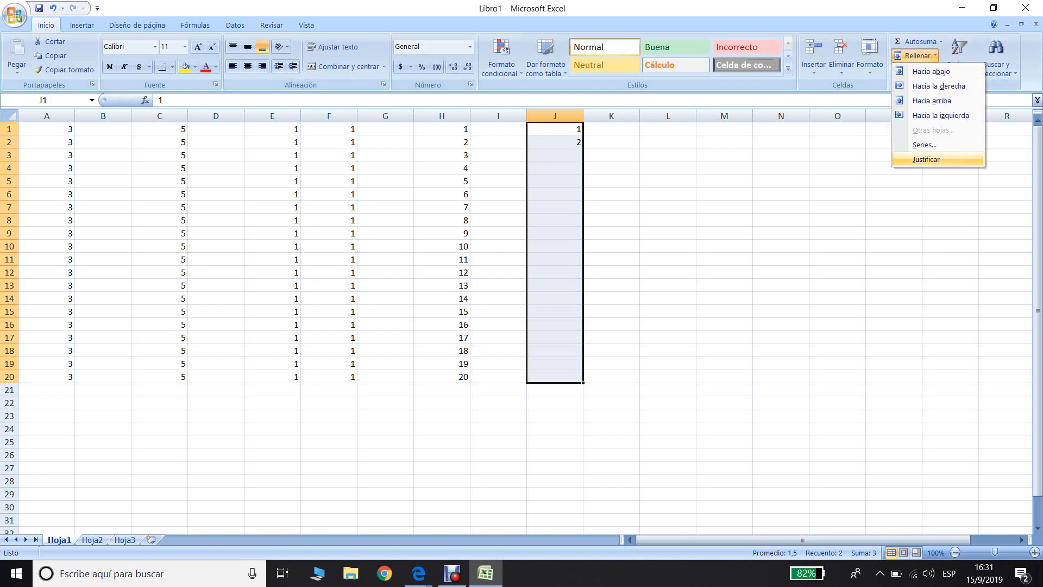
click(924, 144)
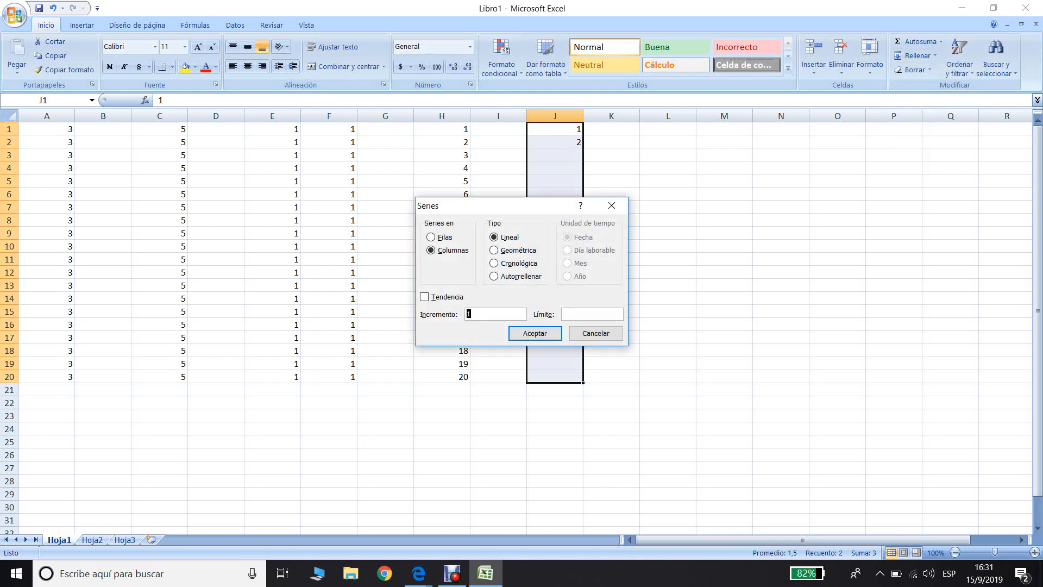
key(BackSpace)
text(-1)
key(Return)
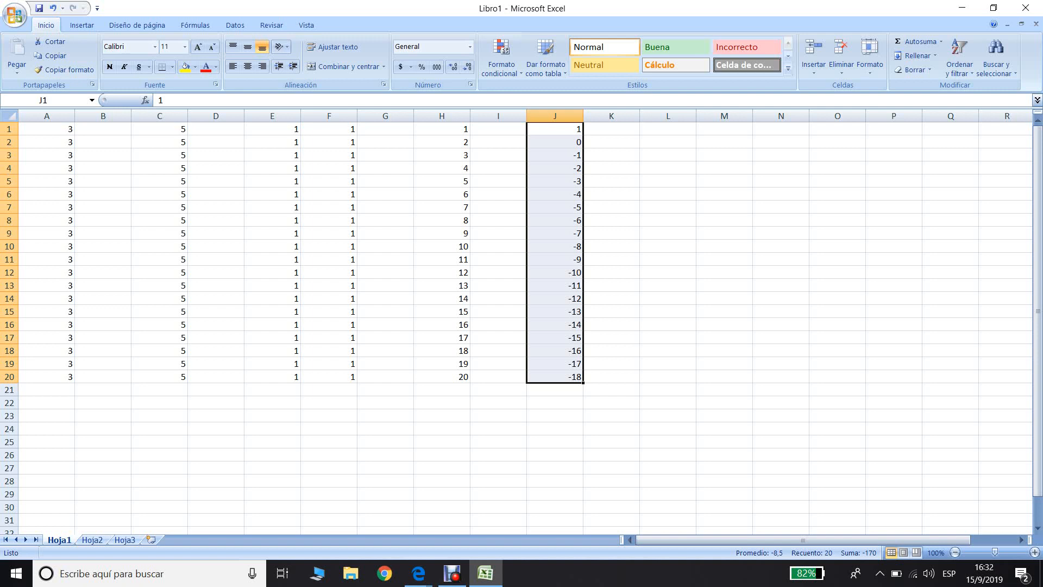
key(ctrl+z)
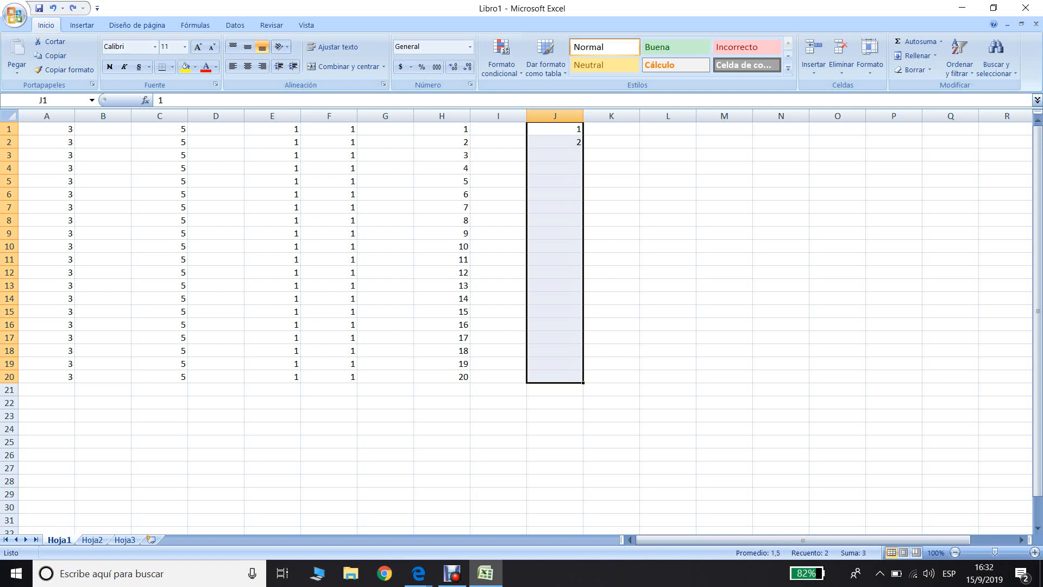
click(554, 181)
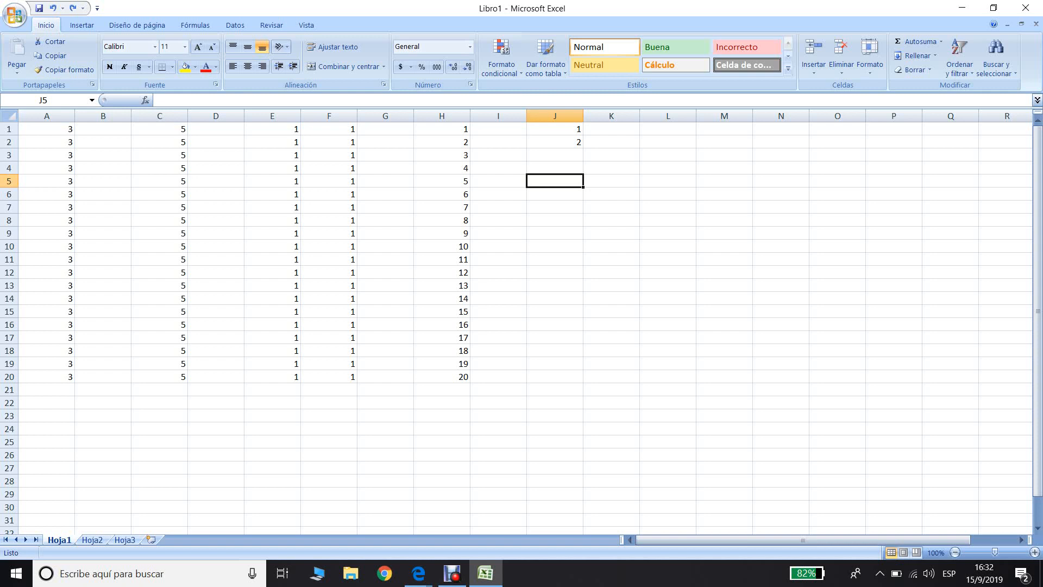
click(442, 129)
click(442, 142)
click(442, 156)
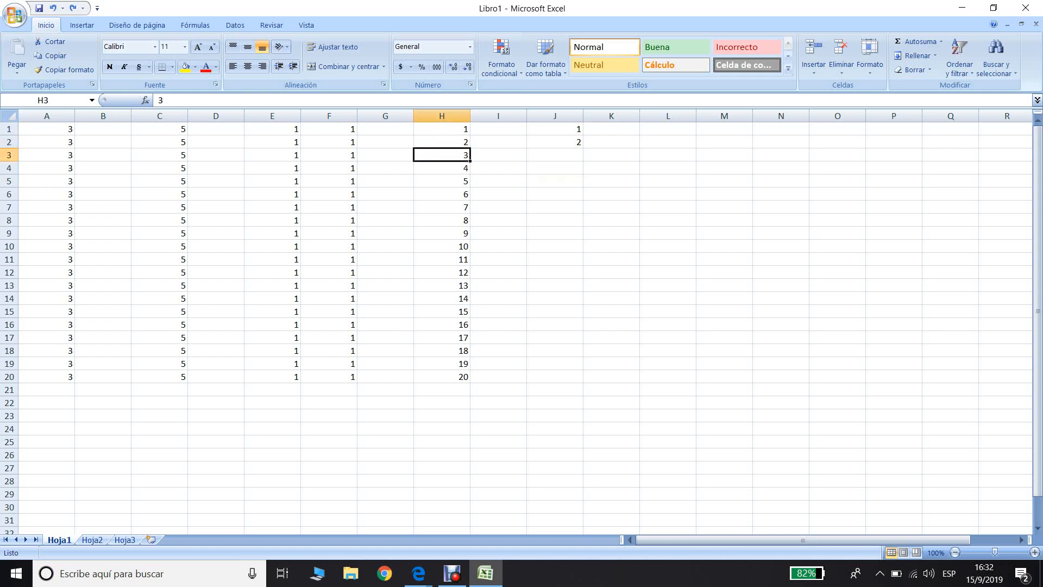
click(441, 168)
- Total the column H series in cell H22 by applying AutoSum to the range H1:H22
click(442, 130)
drag(442, 130, 442, 403)
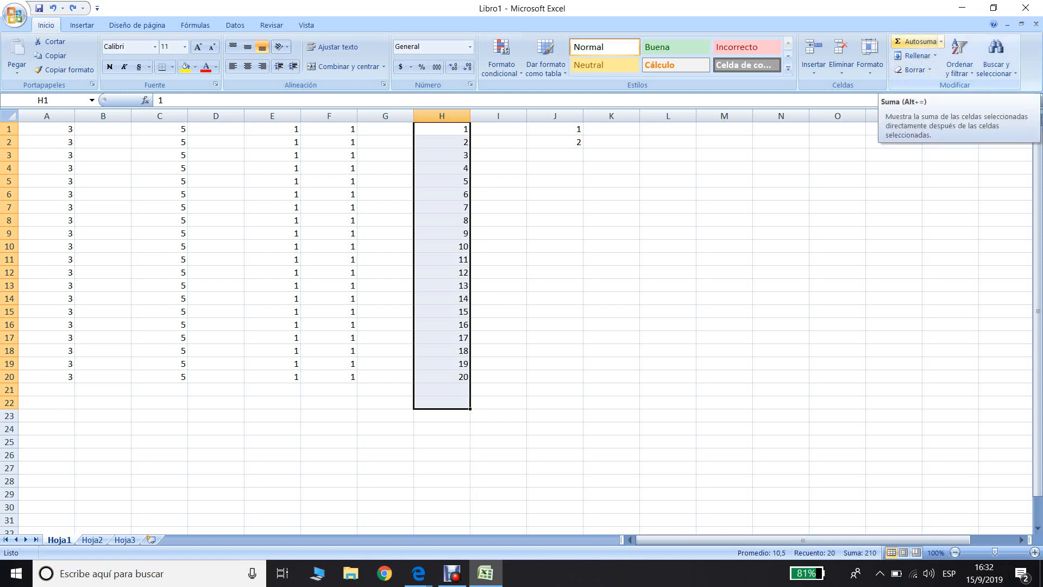
click(918, 42)
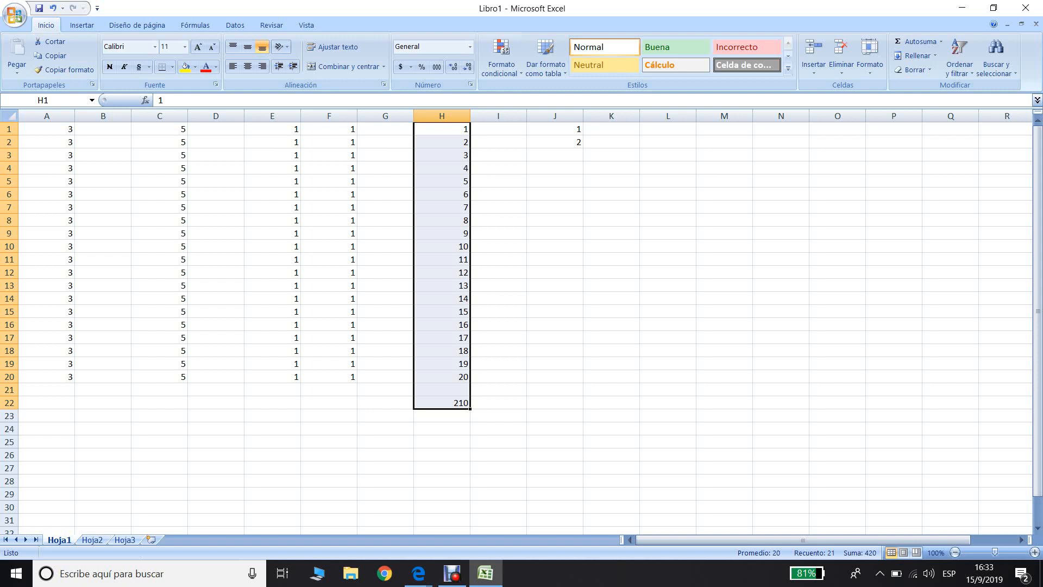
- Format the total in cell H22 with a yellow fill, italic and bold
click(442, 402)
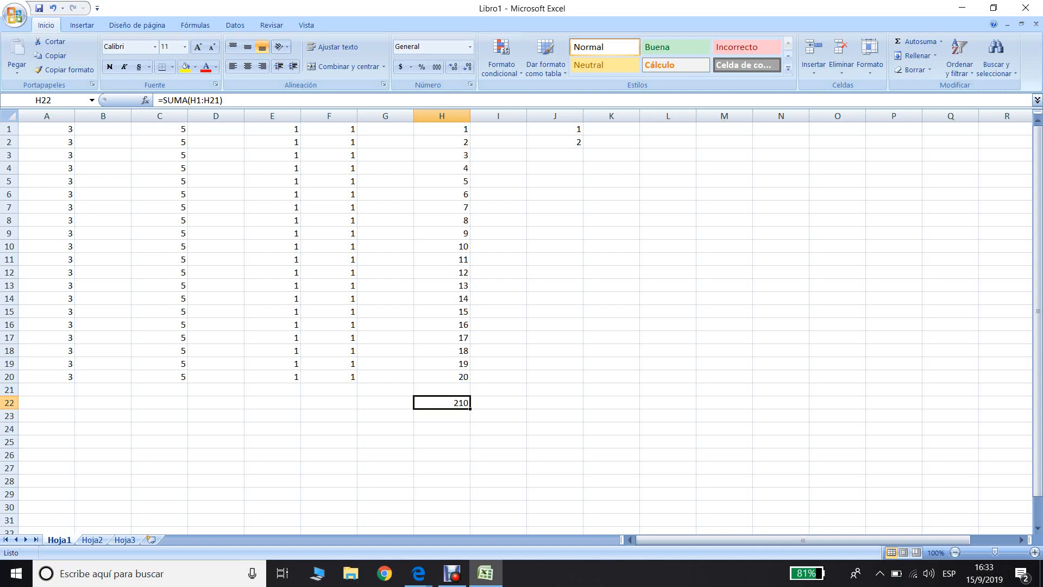
click(441, 377)
click(442, 402)
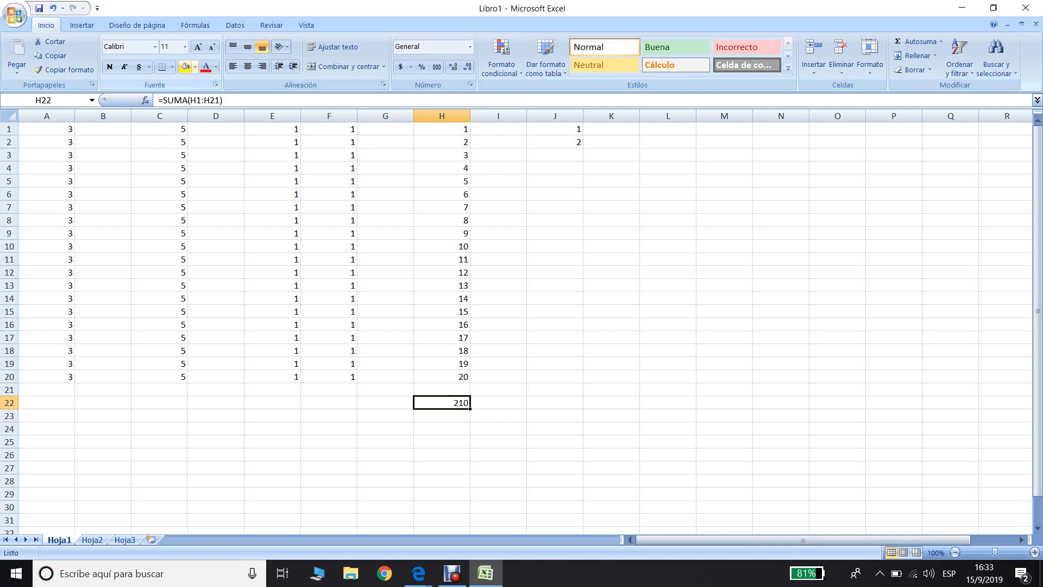
click(185, 66)
click(124, 66)
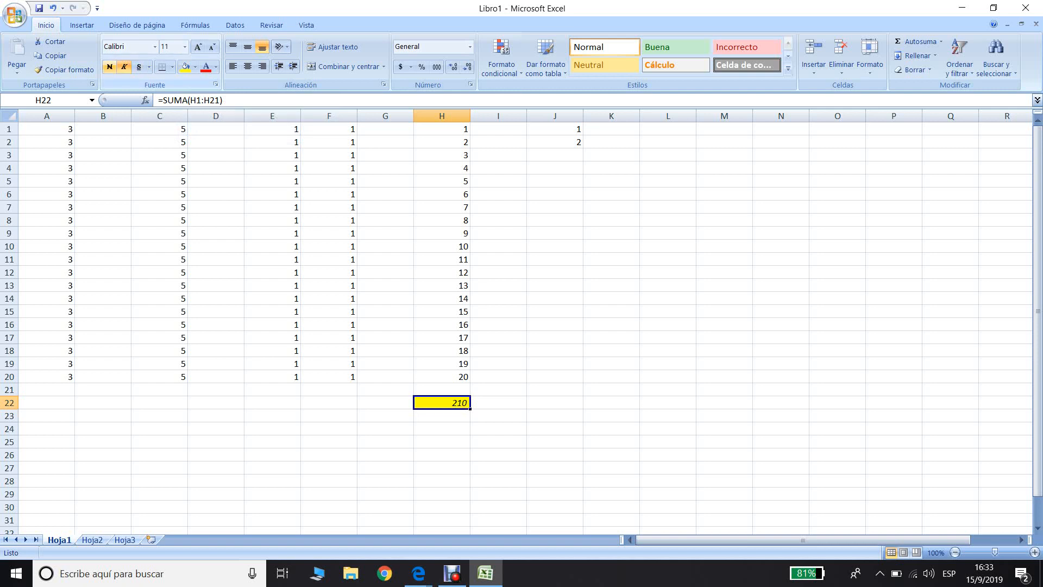
click(109, 66)
- Enter the label "total:" in cell G22 beside the sum
click(386, 403)
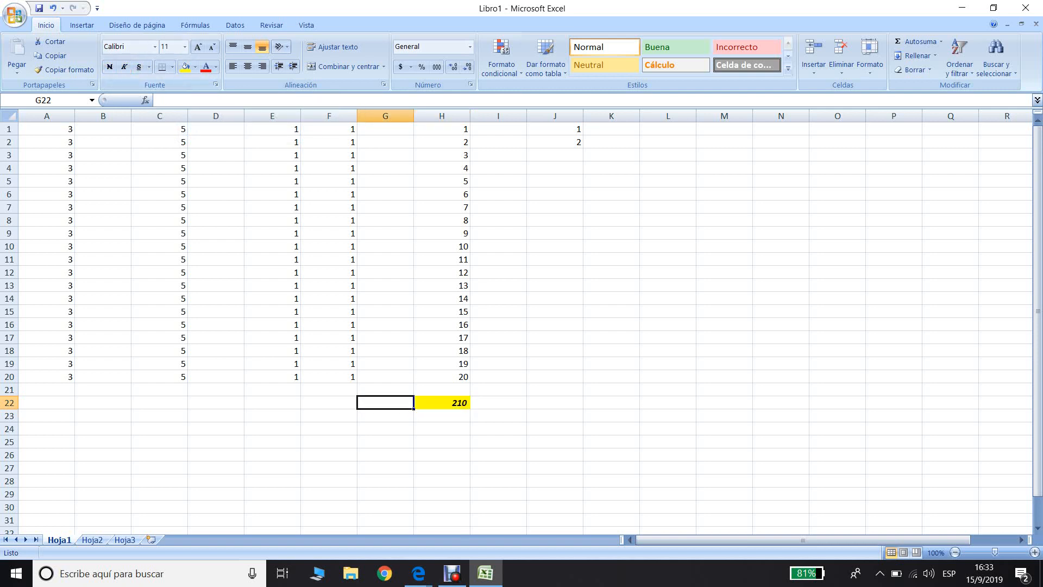
text(tota)
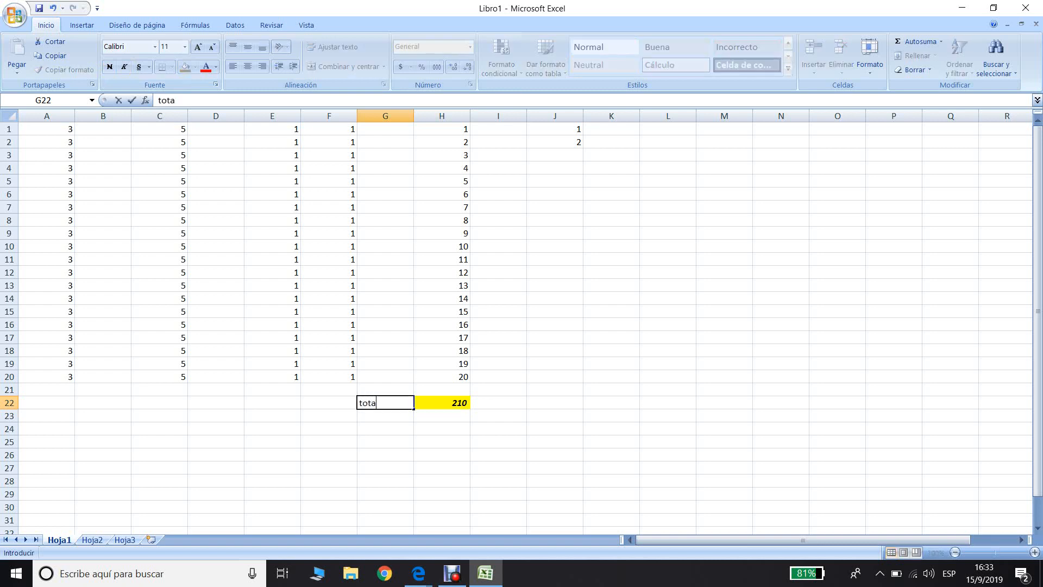
text(l:)
click(498, 403)
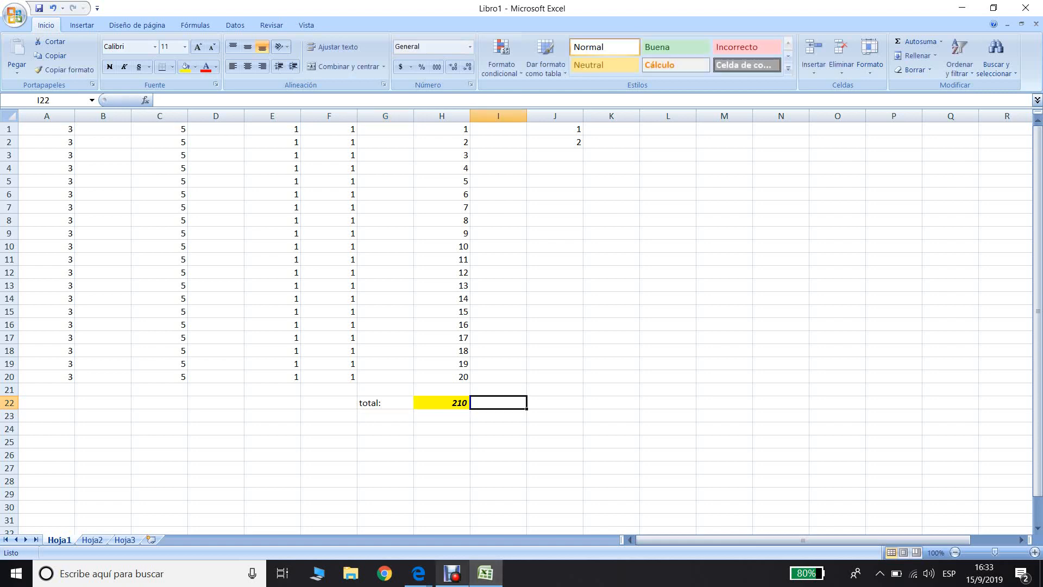